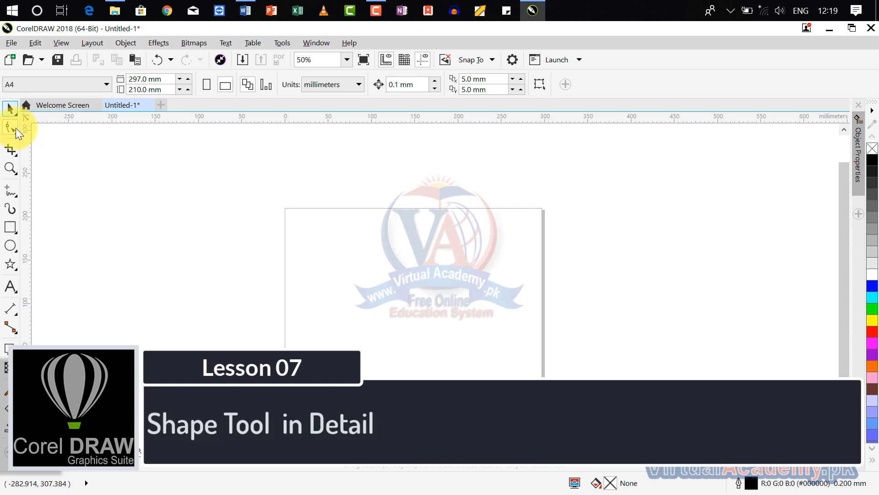
left_click(15, 129)
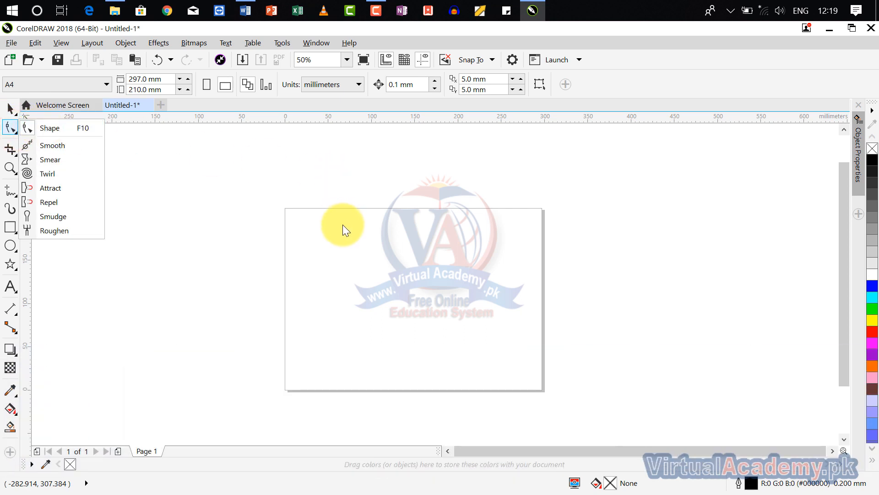
left_click(343, 224)
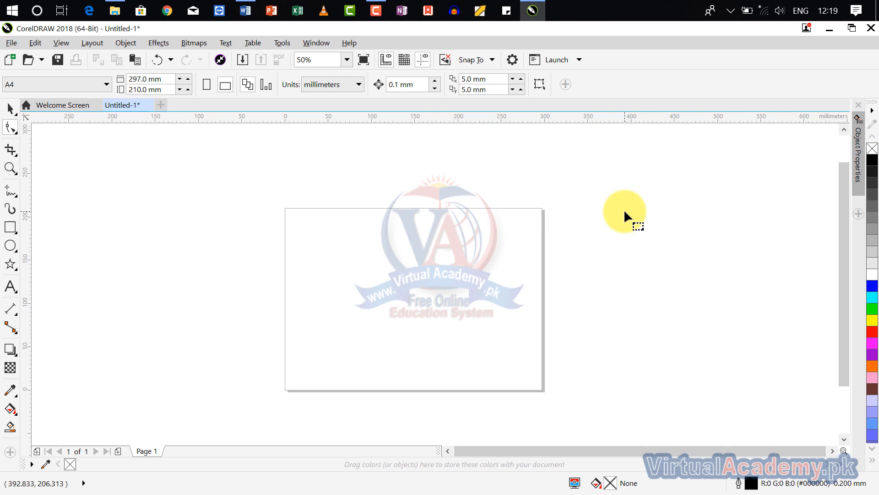
left_click(15, 130)
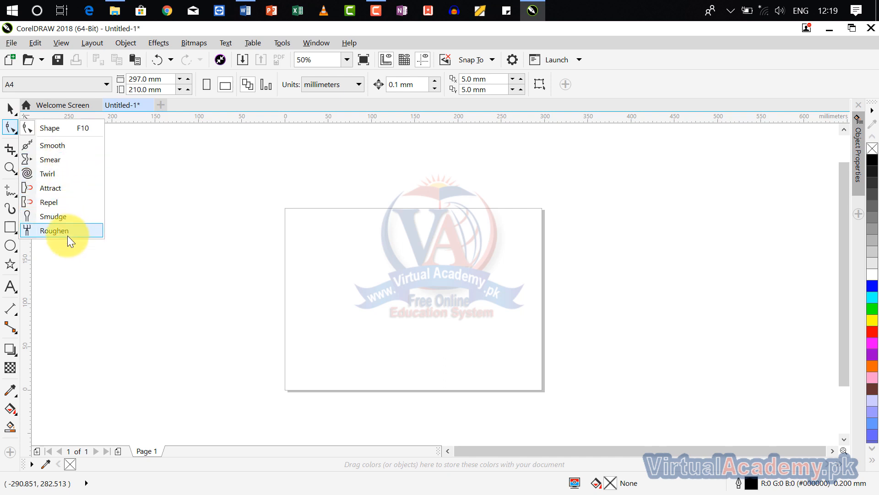
left_click(75, 124)
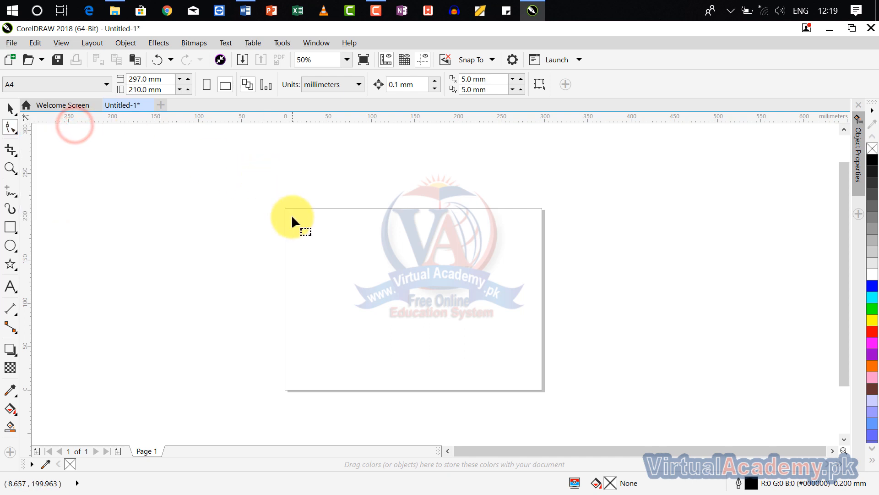
Step: Draw a rectangle about 195 mm wide and 54 mm high in the upper half of the page
left_click(10, 228)
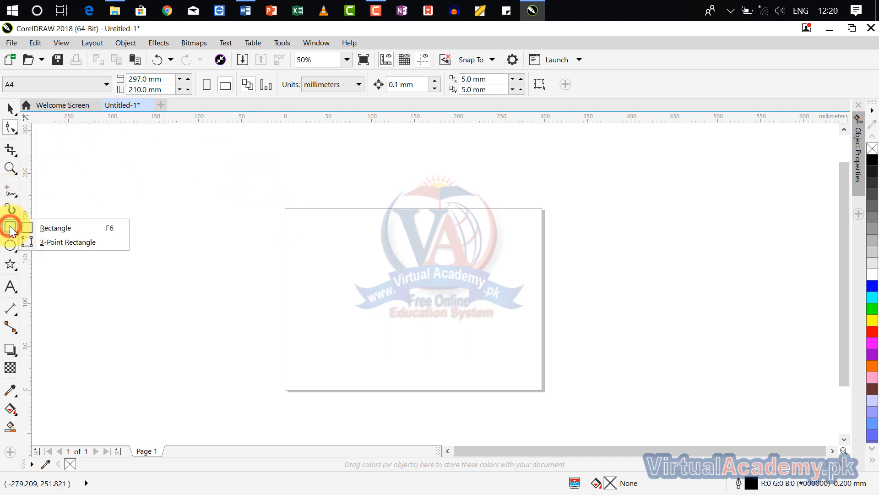
left_click(42, 229)
left_click_drag(304, 251, 473, 297)
Step: Fill the rectangle with the orange palette colour #FF6600
scroll(409, 286, "up", 1)
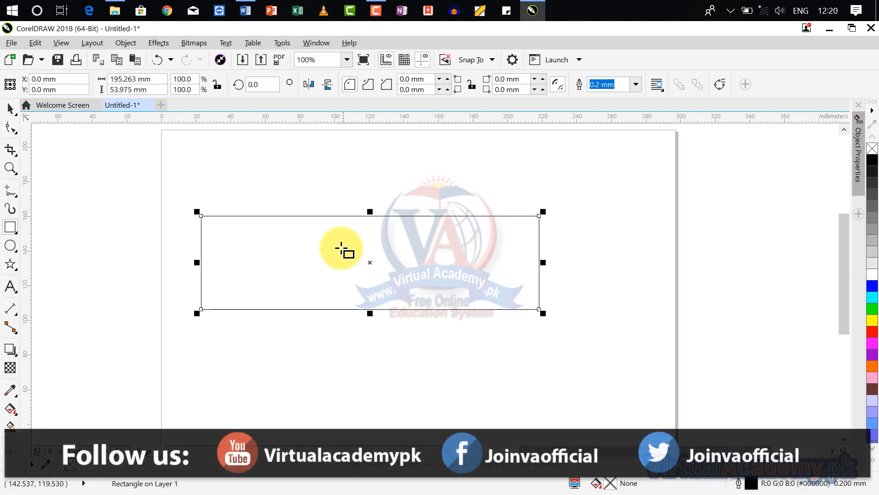
left_click_drag(342, 248, 357, 274)
scroll(348, 271, "up", 1)
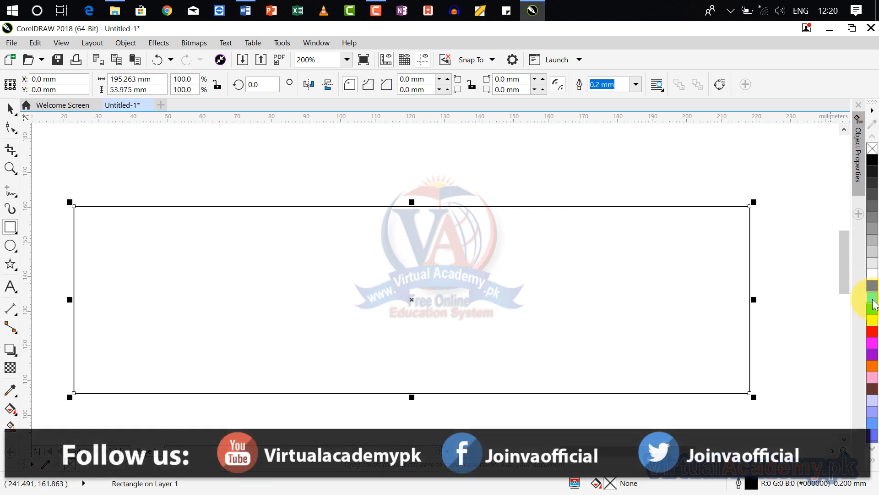
left_click_drag(873, 304, 510, 278)
left_click_drag(872, 365, 485, 232)
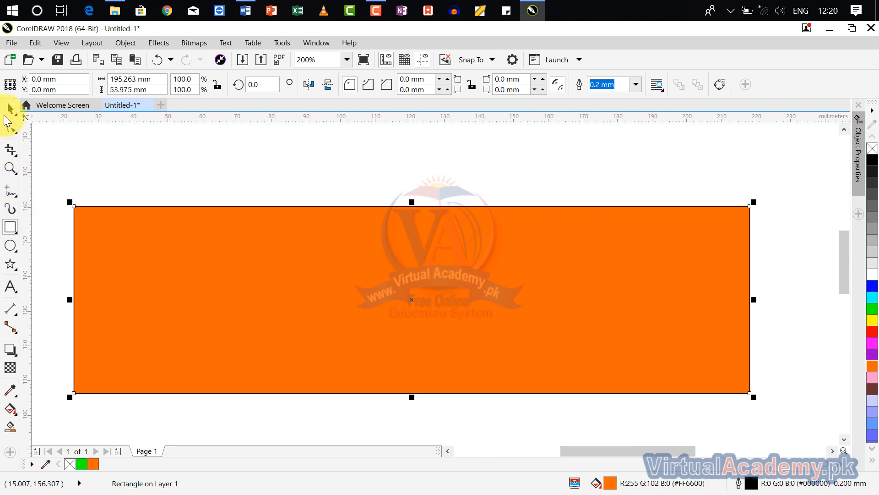
Step: Activate the Shape tool on the orange rectangle and set its width to 150.263 mm
left_click(8, 132)
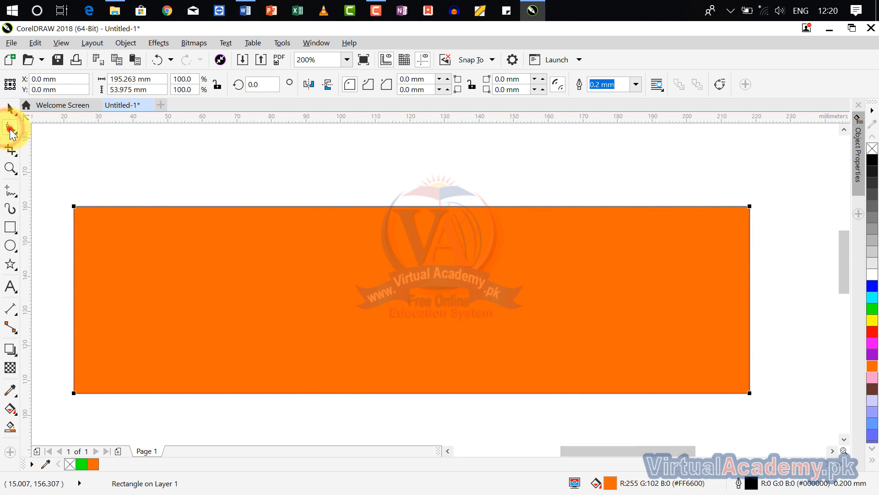
left_click(10, 129)
left_click(42, 131)
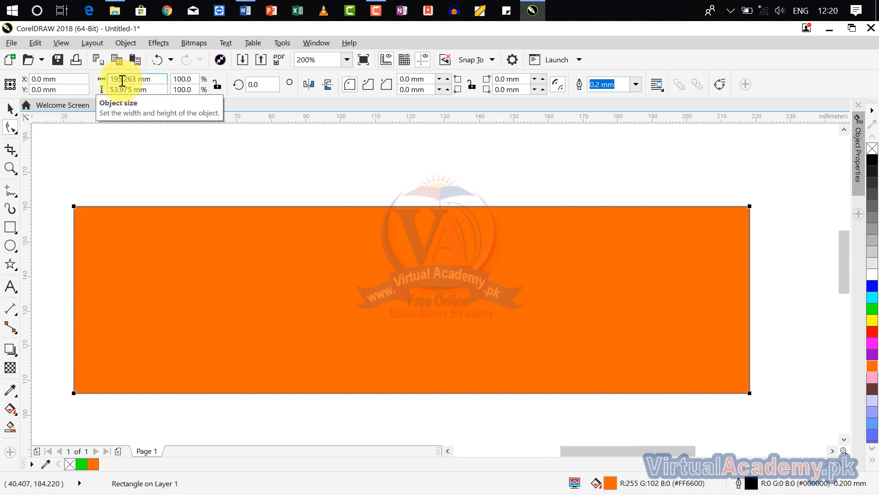
left_click_drag(122, 80, 110, 80)
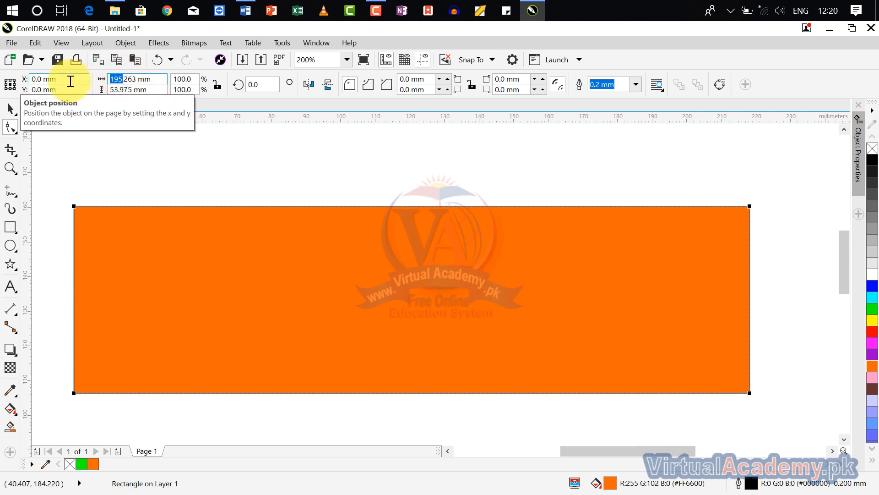
type("150")
key("Return")
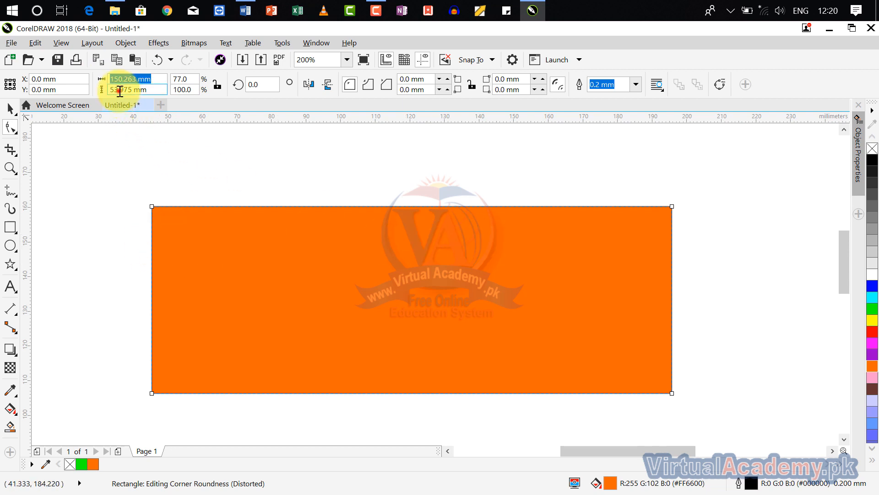
Step: Set the rectangle's height to 50.975 mm
left_click_drag(118, 90, 95, 92)
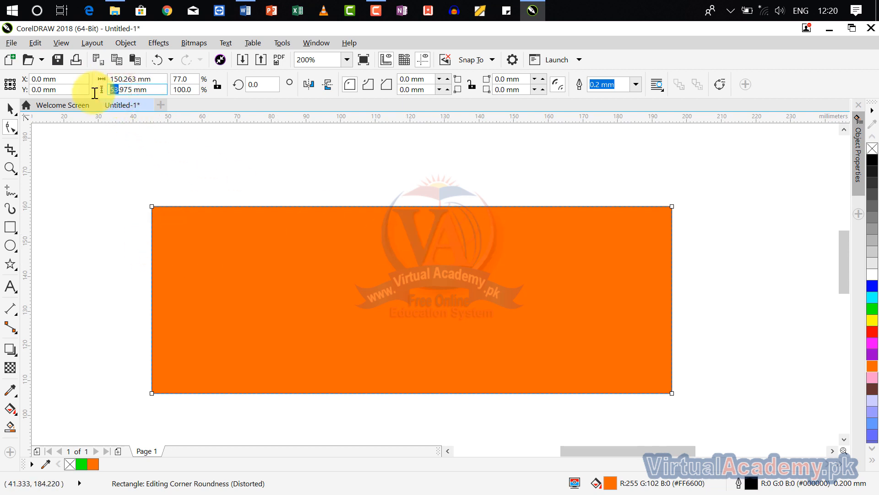
type("5")
key("Return")
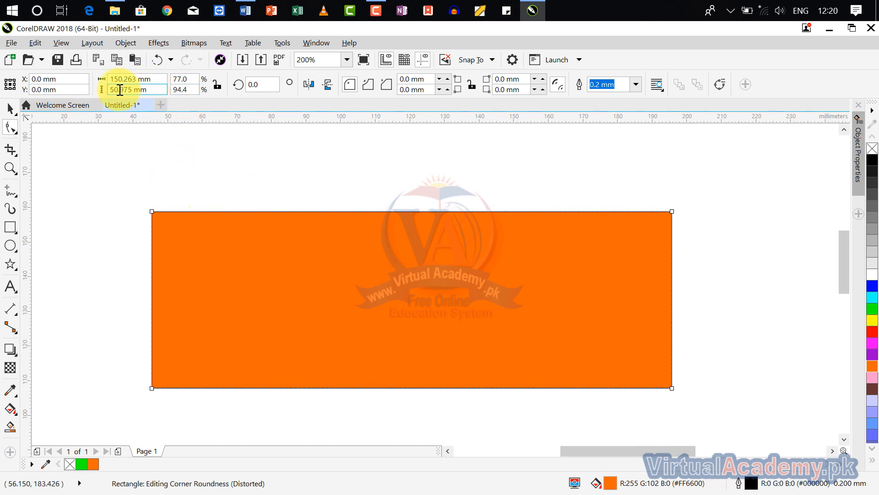
Step: Set the rectangle's height to 70.975 mm
left_click_drag(118, 90, 110, 90)
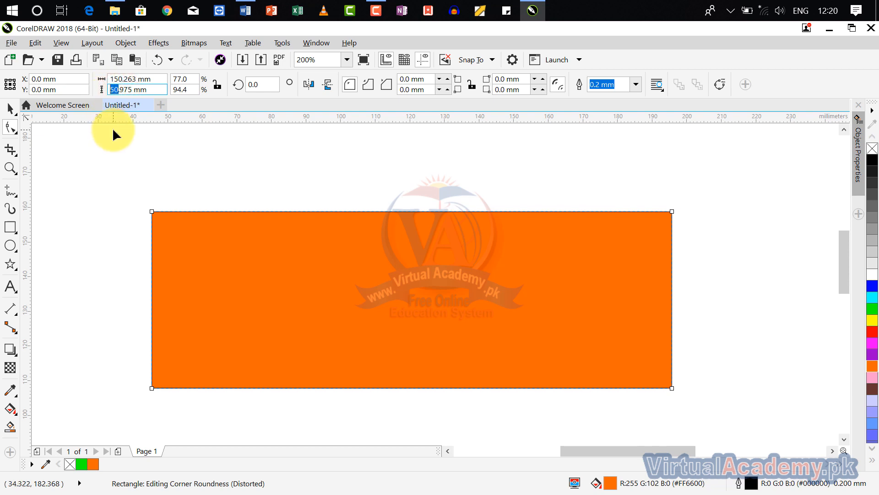
type("70")
key("Return")
Step: Try locking the rectangle's width-to-height ratio, and release the lock again
scroll(375, 253, "down", 1)
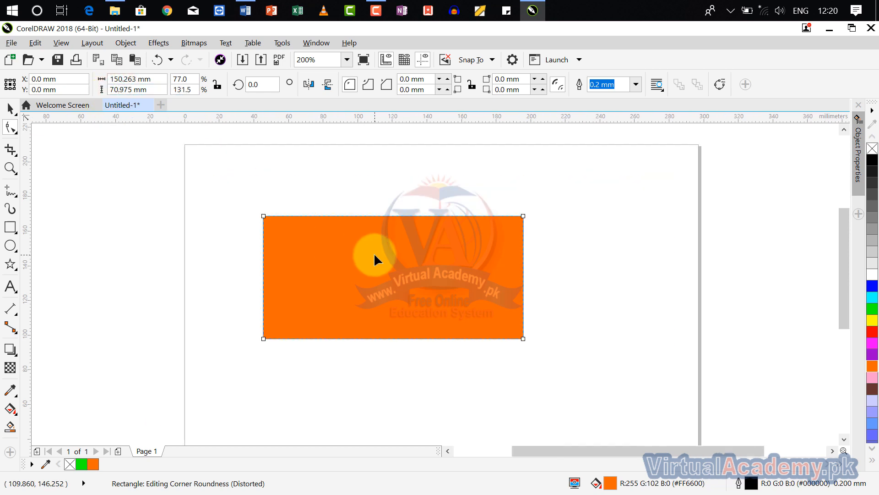
left_click_drag(374, 253, 379, 247)
scroll(379, 247, "up", 1)
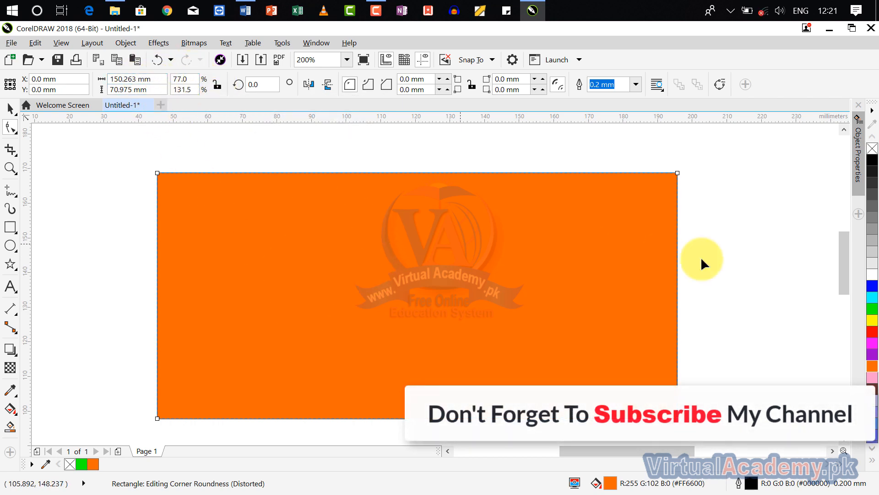
left_click(215, 87)
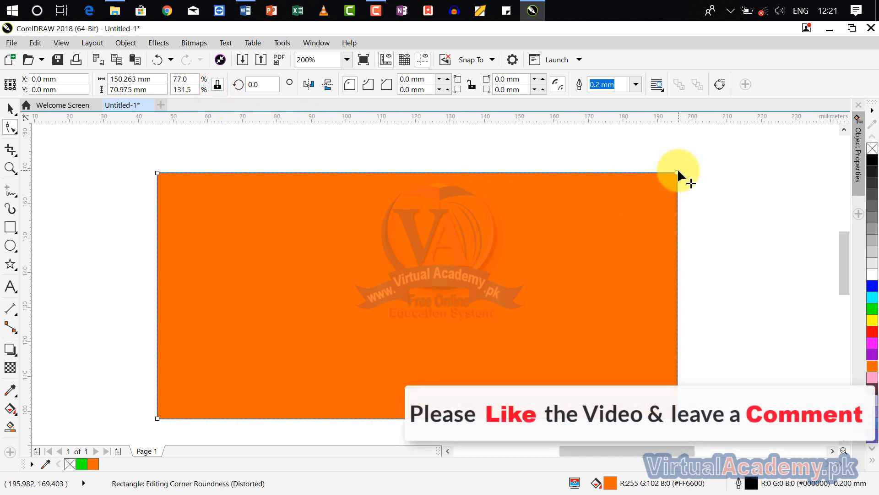
left_click(680, 171)
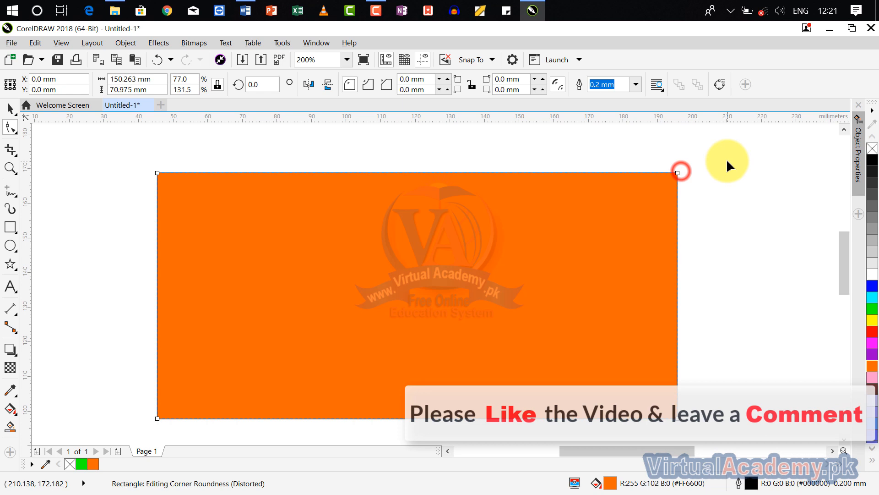
left_click(677, 172)
left_click(677, 173)
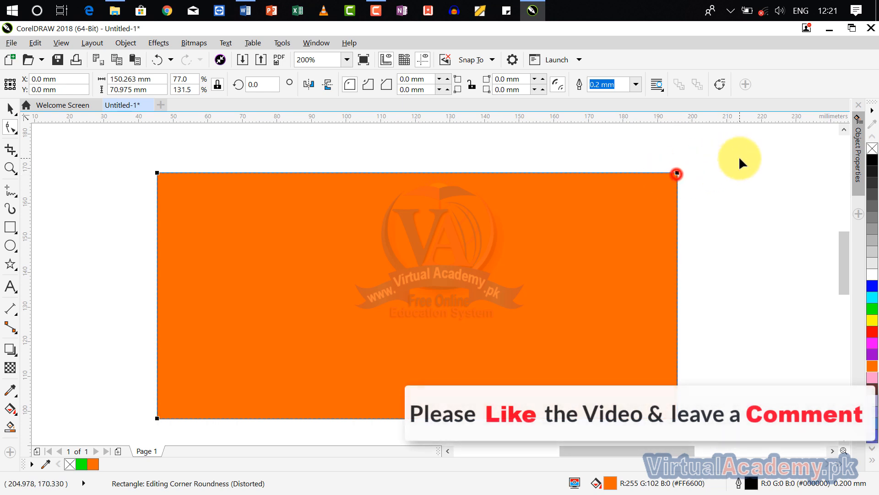
left_click(218, 86)
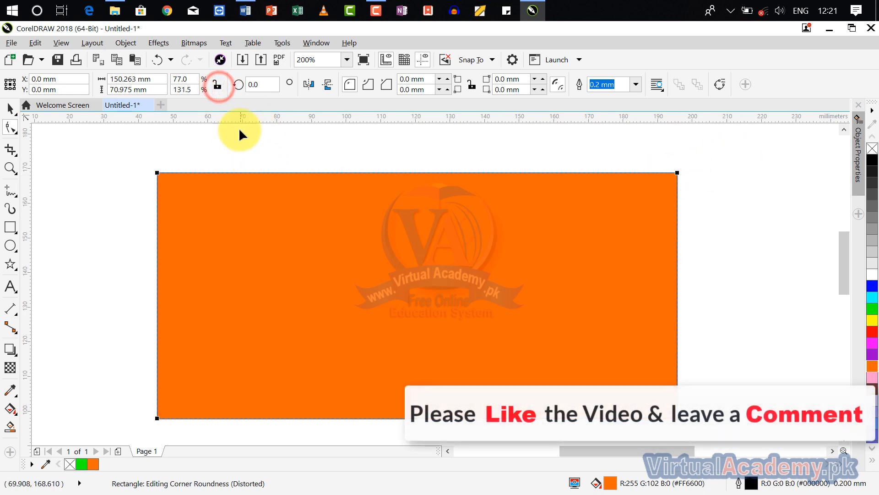
left_click(257, 82)
double_click(256, 83)
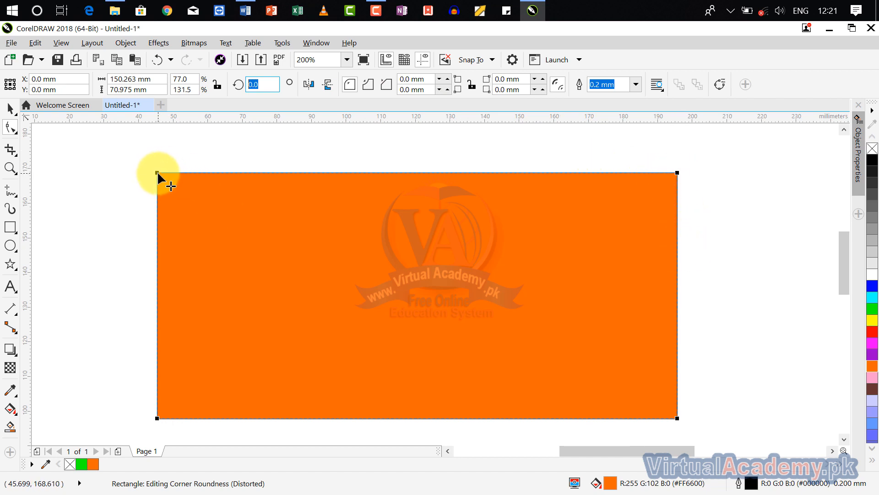
Step: Round all four corners of the rectangle with the Shape tool to a radius of about 19.2 mm
scroll(158, 173, "up", 2)
left_click_drag(157, 171, 239, 207)
scroll(262, 205, "down", 1)
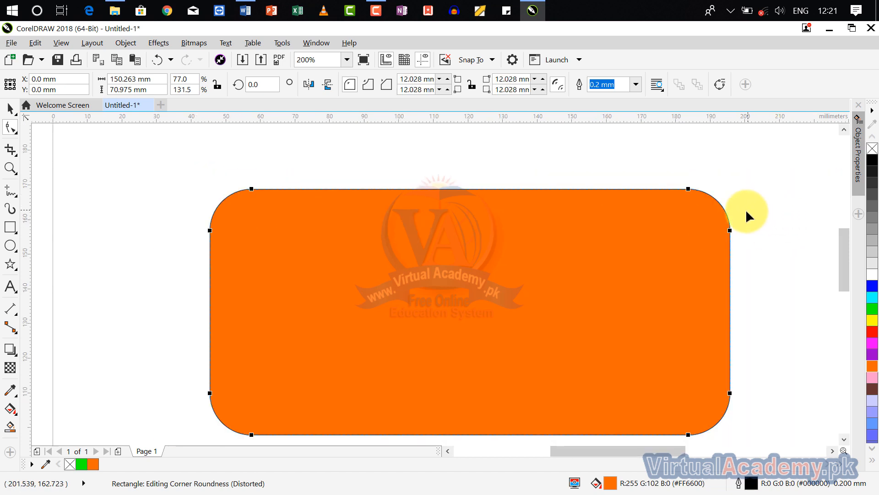
scroll(256, 183, "up", 1)
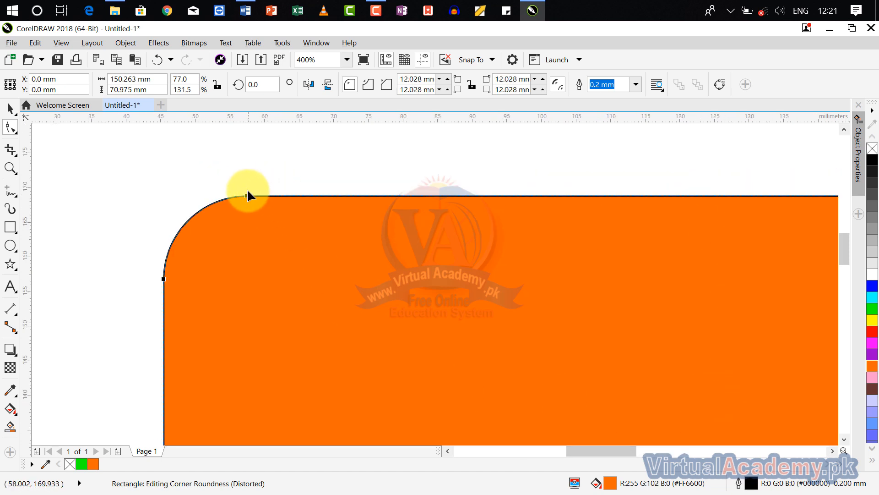
left_click_drag(245, 194, 305, 214)
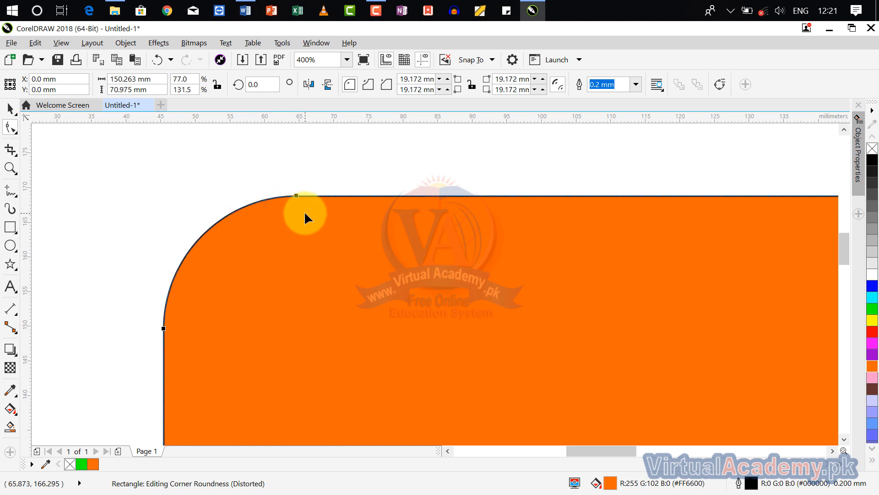
Step: Change the rectangle's corners to scalloped and enlarge their radius to about 26.9 mm
left_click(367, 84)
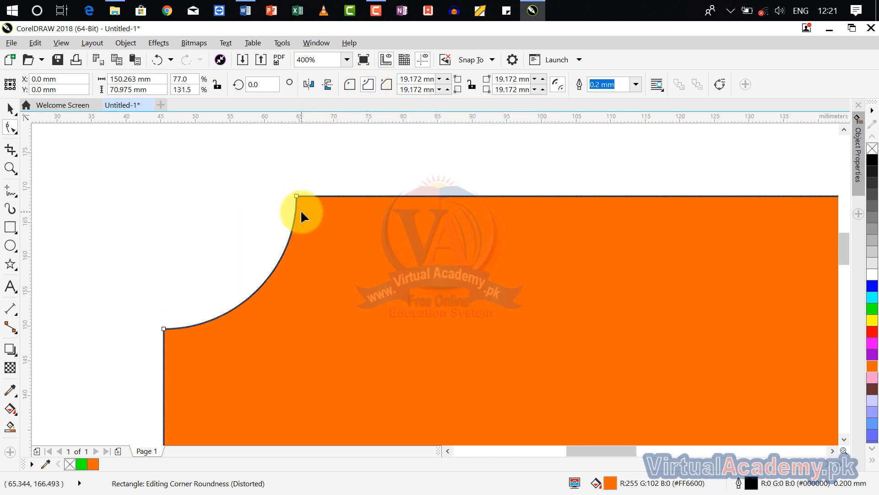
scroll(301, 212, "down", 1)
left_click_drag(609, 293, 528, 183)
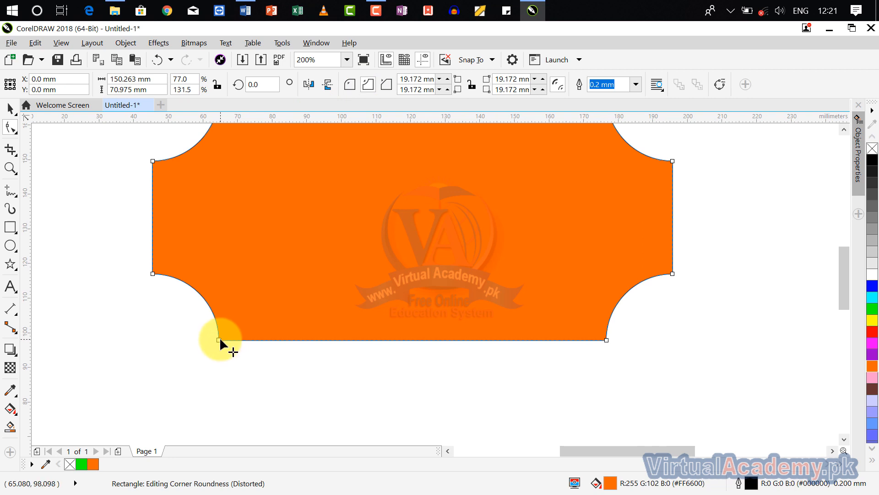
left_click_drag(220, 340, 247, 306)
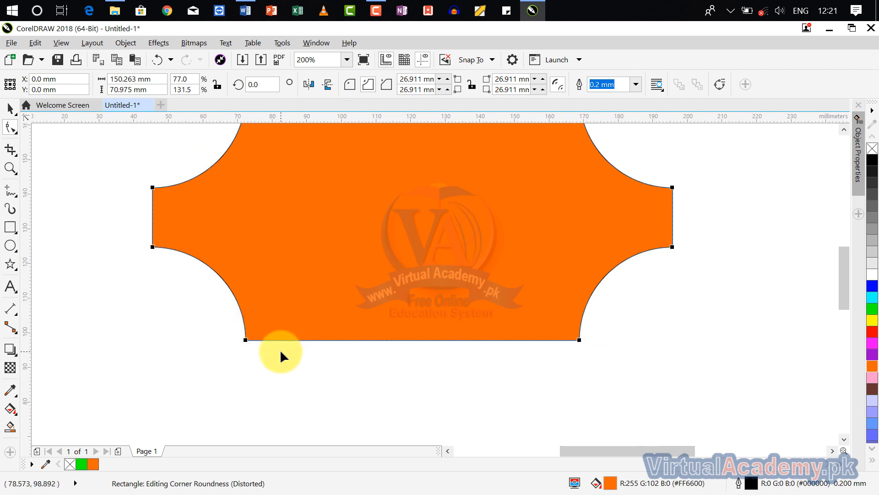
Step: Change the rectangle's corners to chamfered and reduce their size to about 19.1 mm
left_click(387, 82)
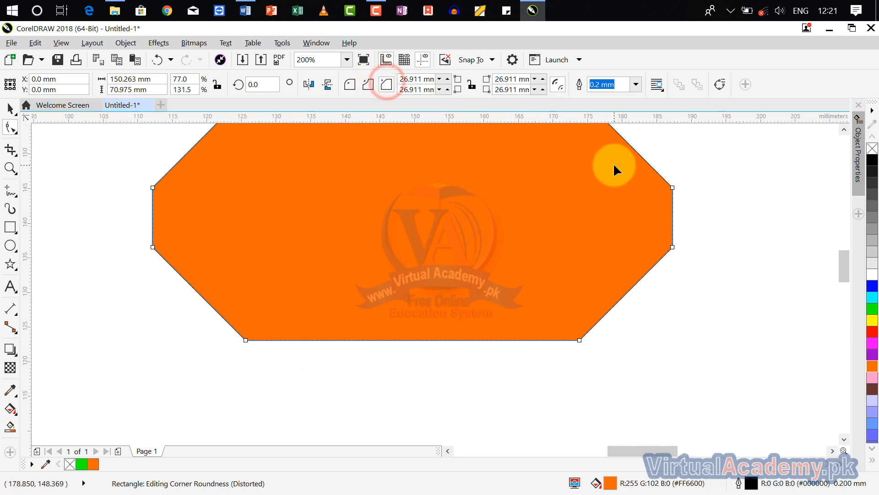
scroll(613, 163, "up", 1)
scroll(632, 232, "down", 1)
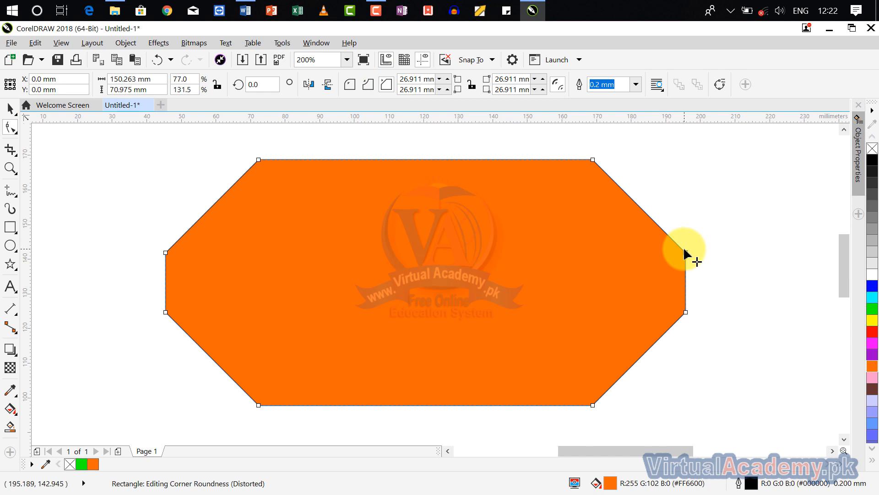
left_click_drag(685, 248, 662, 214)
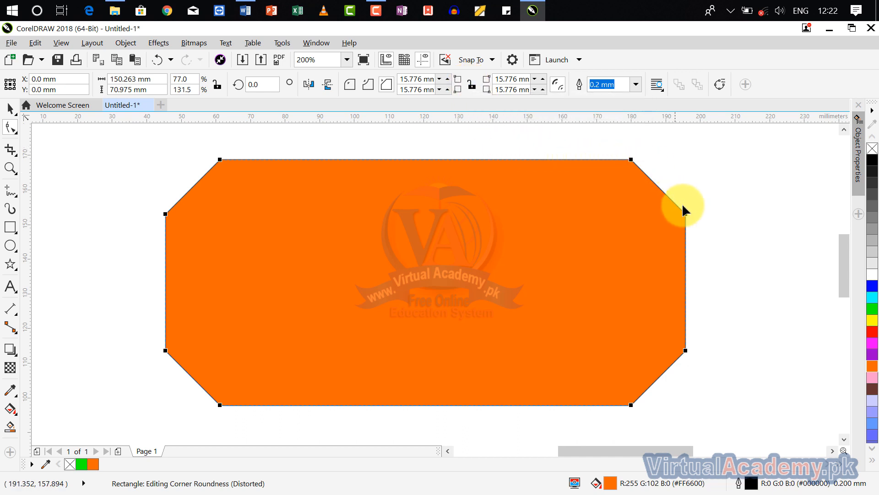
mouse_move(685, 214)
left_mouse_down()
mouse_move(691, 247)
mouse_move(682, 223)
left_mouse_up()
Step: Reduce the chamfer on all of the rectangle's corners to 0 mm with the Shape tool
scroll(566, 158, "down", 1)
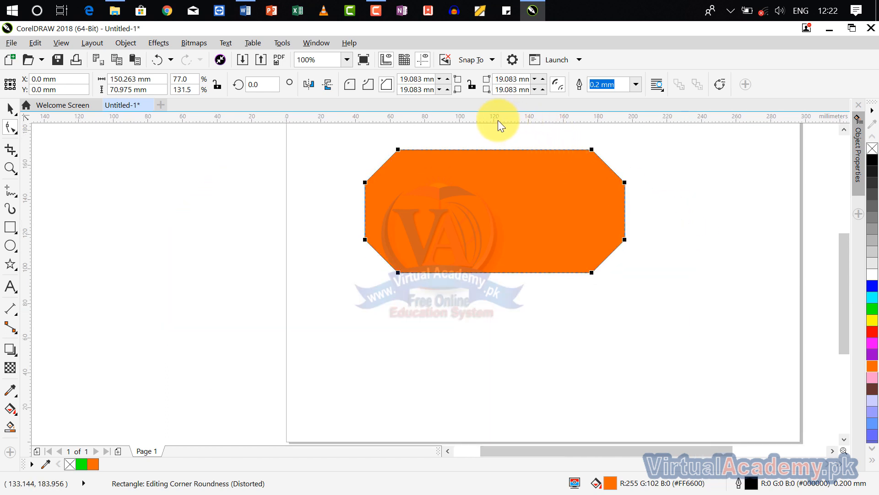
left_click_drag(621, 182, 654, 227)
scroll(454, 201, "up", 1)
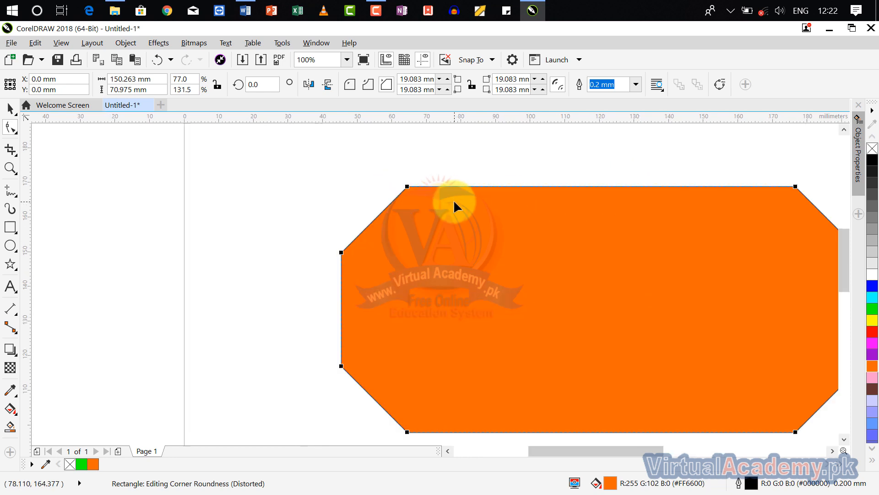
left_click(471, 86)
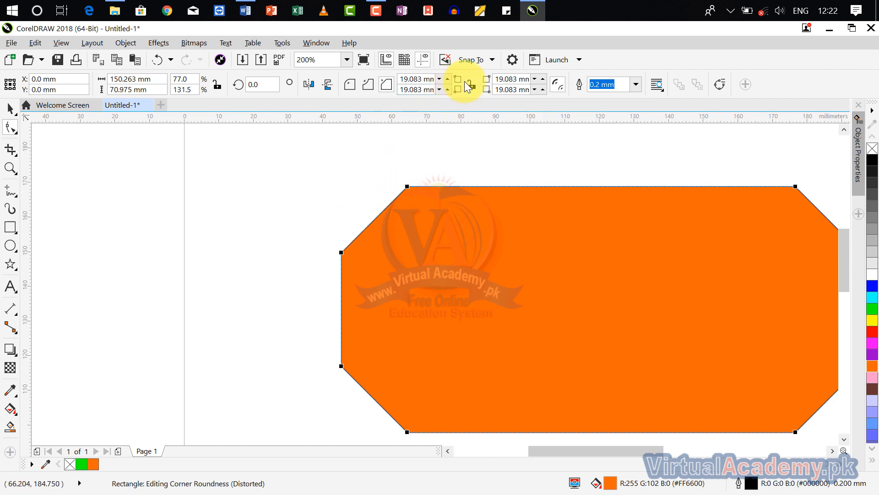
left_click_drag(407, 185, 320, 176)
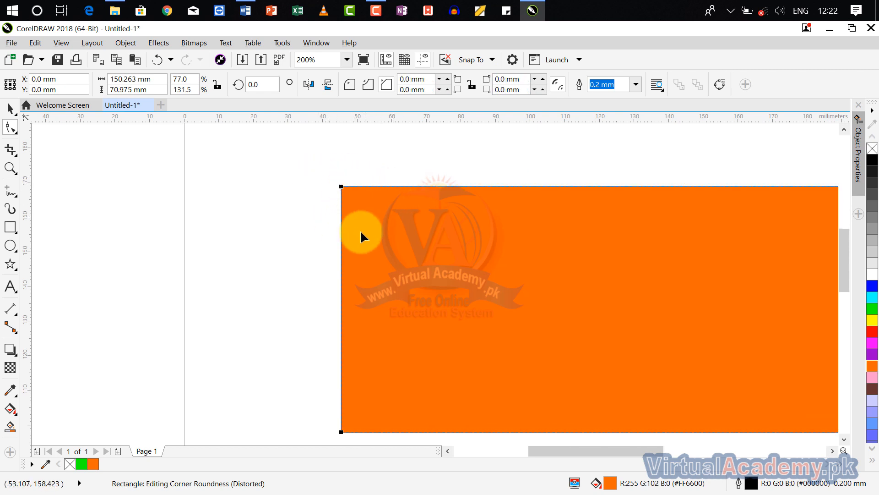
Step: Set the chamfer of the rectangle's upper-left corner alone to 10 mm
double_click(409, 79)
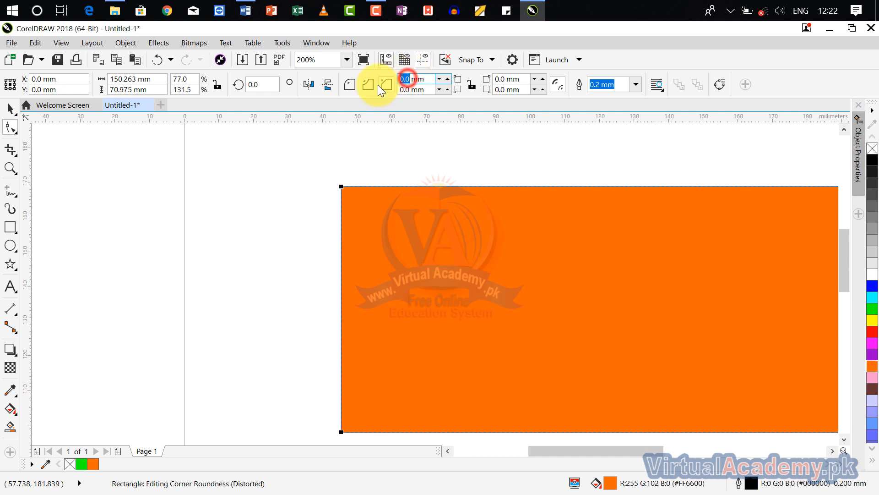
type("10")
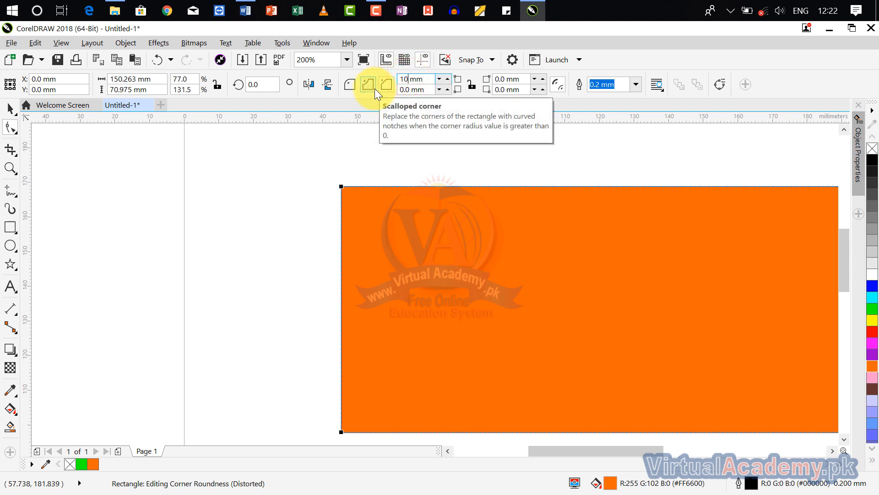
key("Return")
scroll(466, 174, "down", 3)
scroll(466, 174, "down", 3)
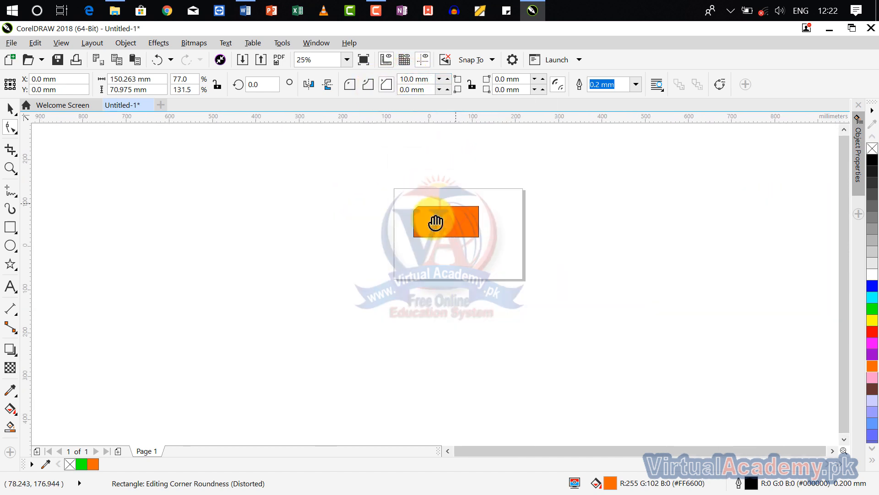
scroll(473, 208, "up", 5)
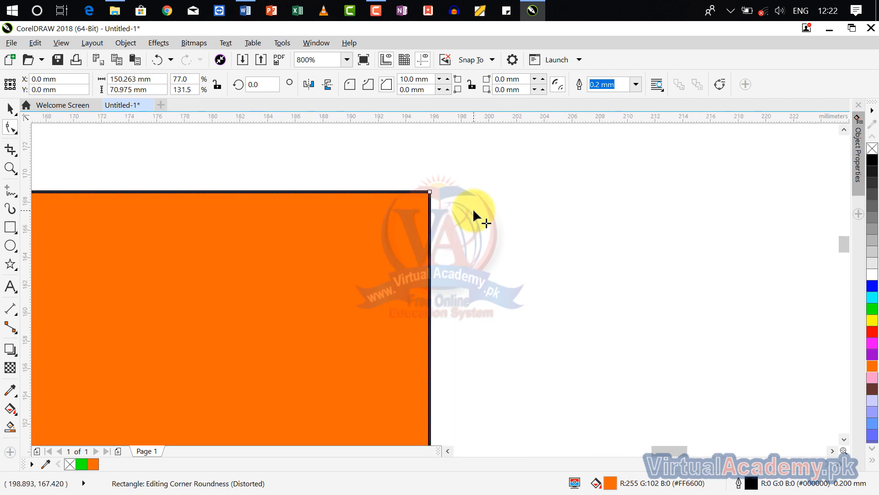
scroll(474, 211, "down", 3)
left_click_drag(473, 210, 653, 212)
scroll(388, 212, "up", 2)
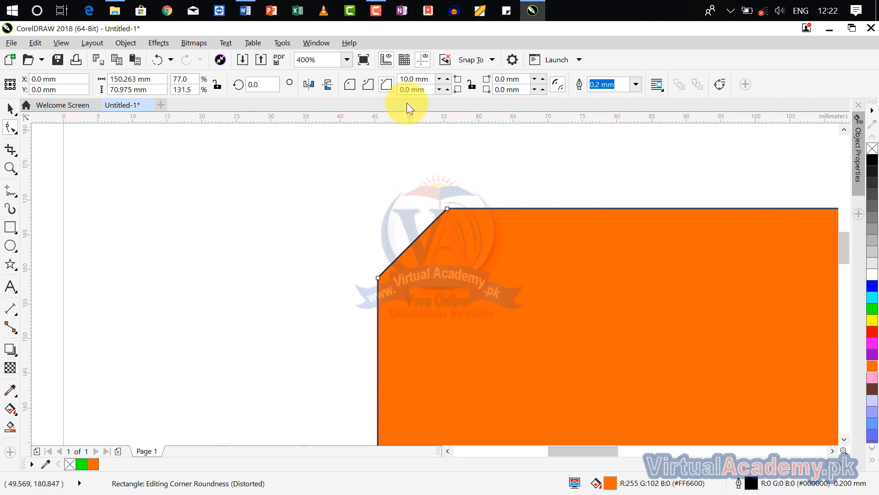
Step: Enlarge the chamfer of the rectangle's upper-left corner to 200 mm
double_click(408, 79)
type("200")
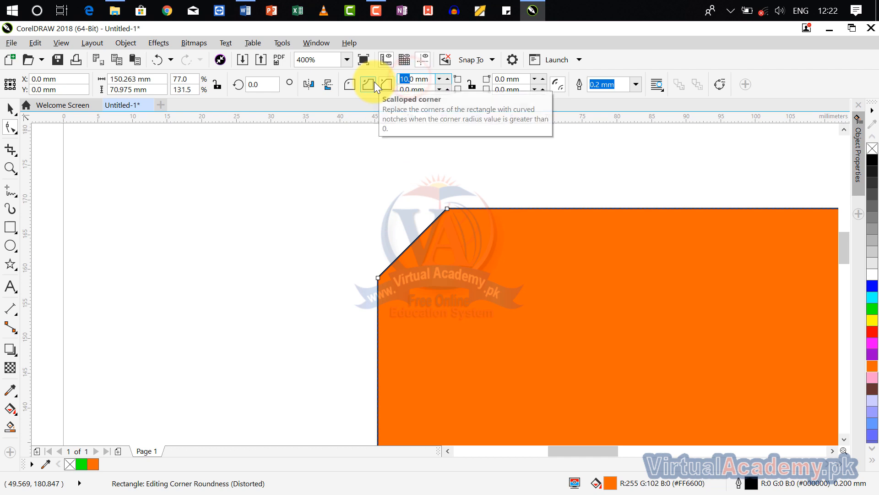
key("Return")
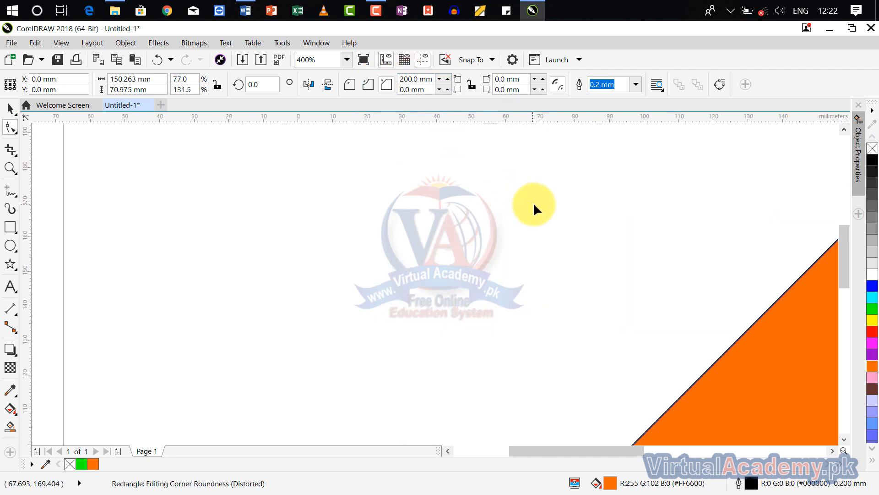
scroll(550, 215, "down", 2)
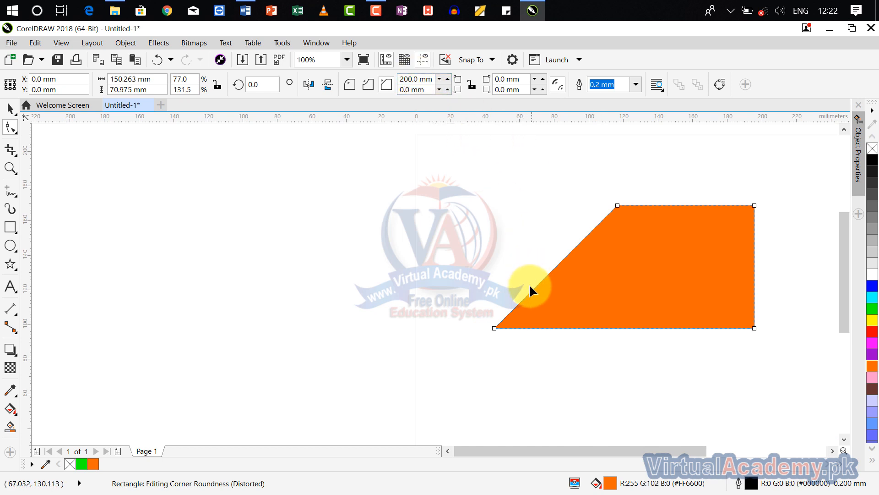
Step: Reset the upper-left corner's chamfer to 0 mm so the rectangle's corner is square
left_click_drag(384, 79, 340, 79)
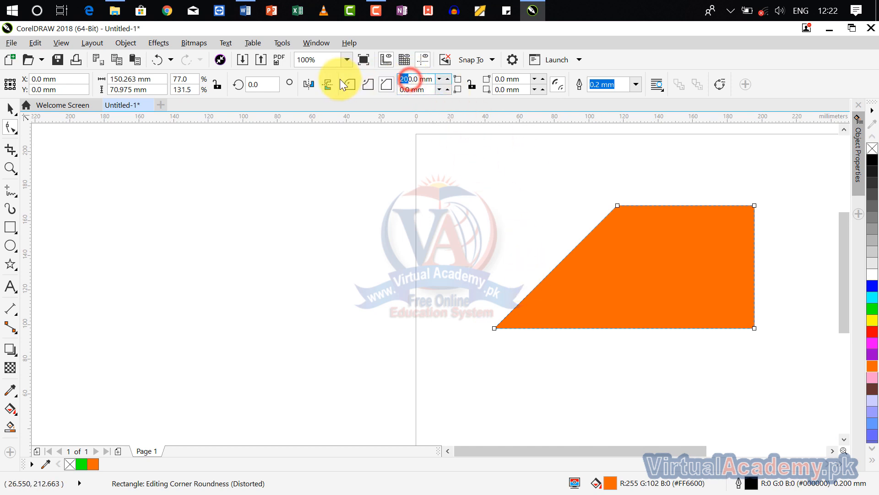
key("BackSpace")
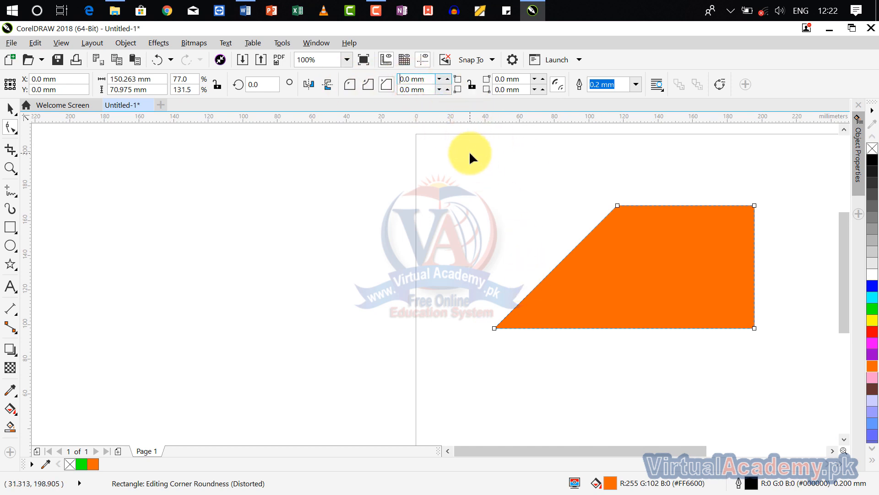
key("Return")
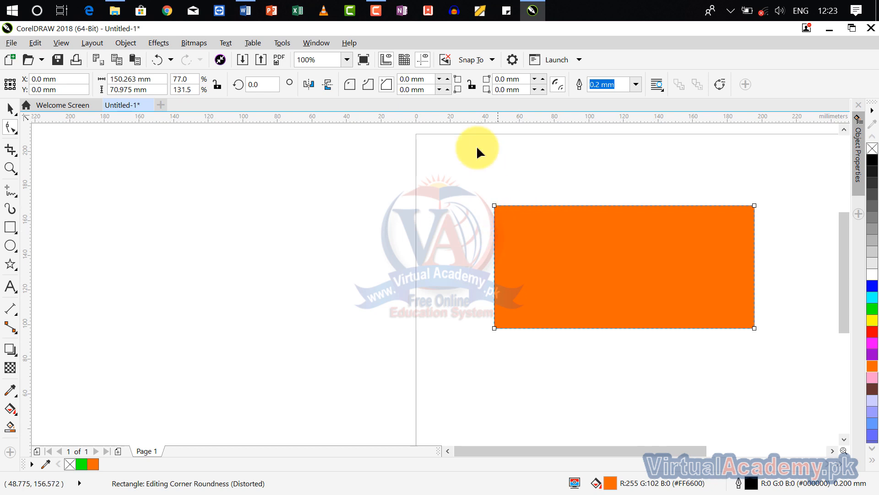
Step: Lock simultaneous corner editing and chamfer all four corners of the rectangle by 5 mm
left_click(472, 86)
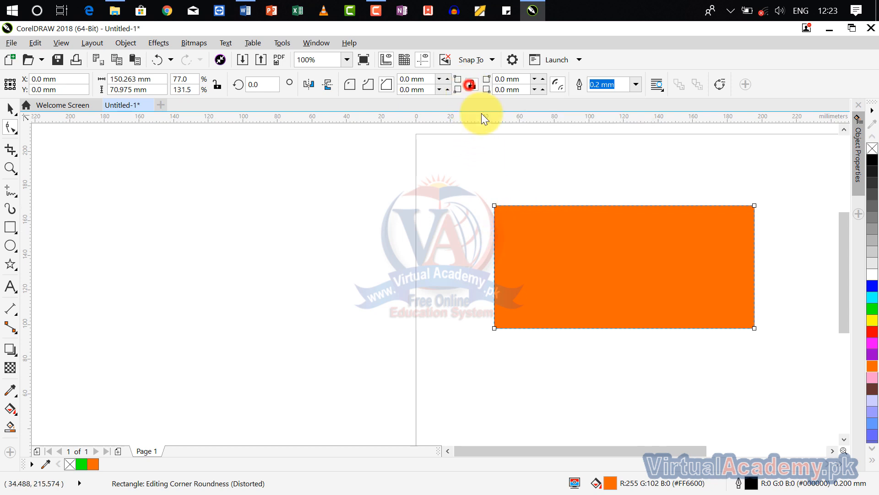
left_click(410, 79)
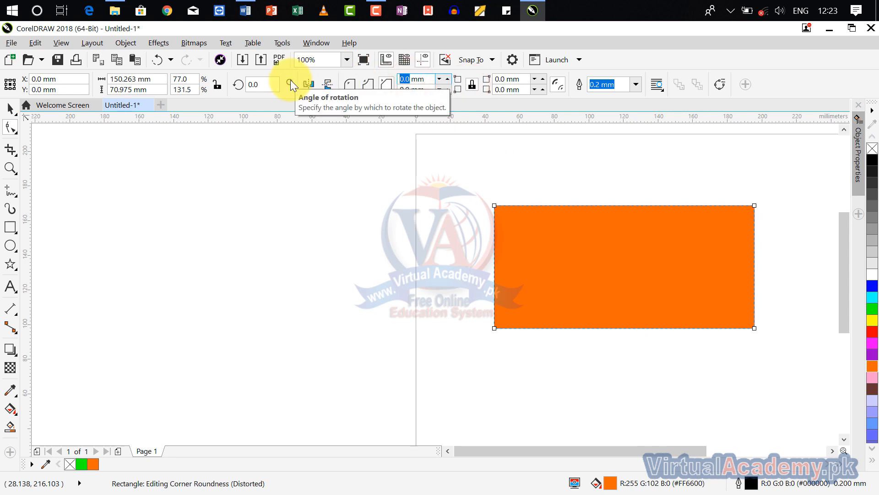
type("5")
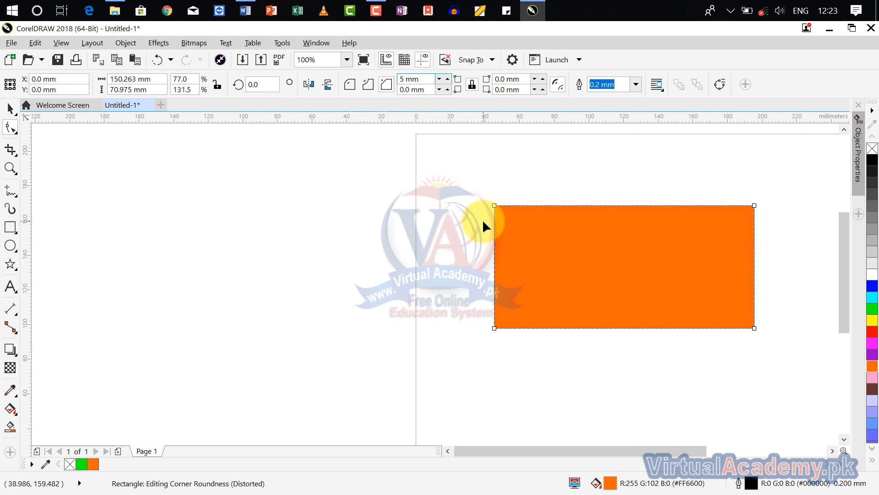
key("Return")
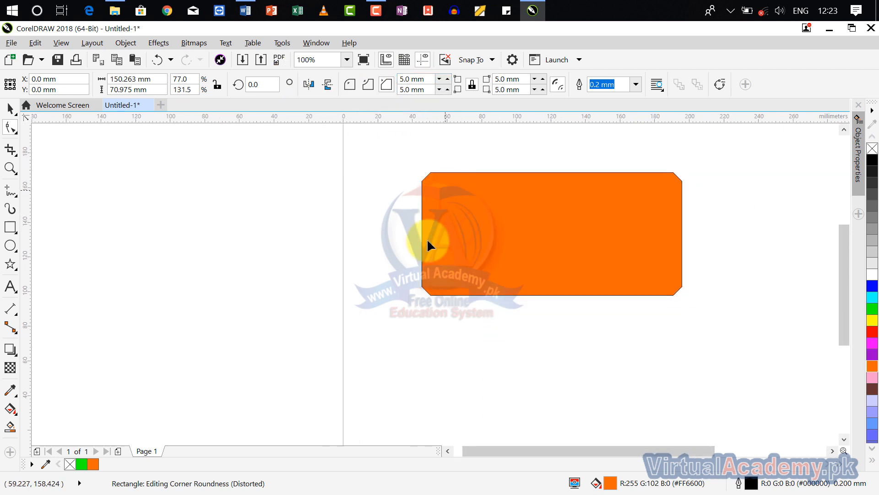
scroll(429, 287, "up", 5)
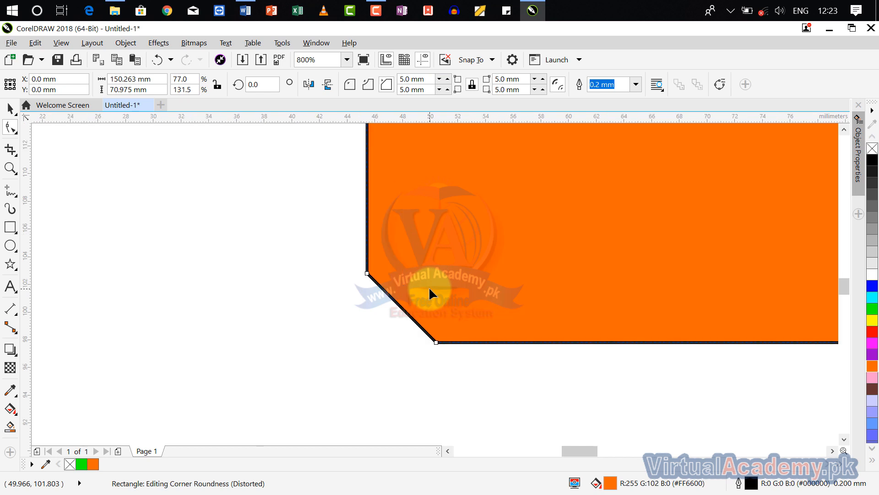
Step: Change the rectangle's corners to rounded and set their radius to 80 mm
left_click(350, 85)
scroll(487, 261, "down", 2)
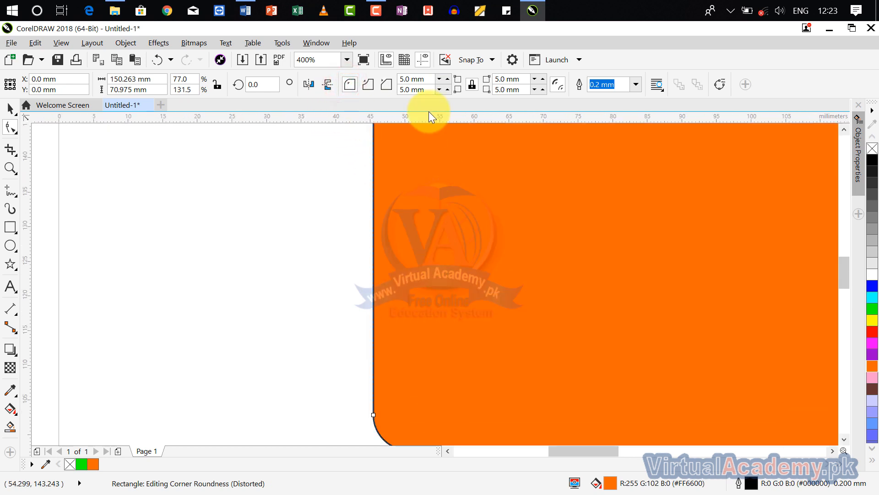
left_click_drag(433, 210, 416, 359)
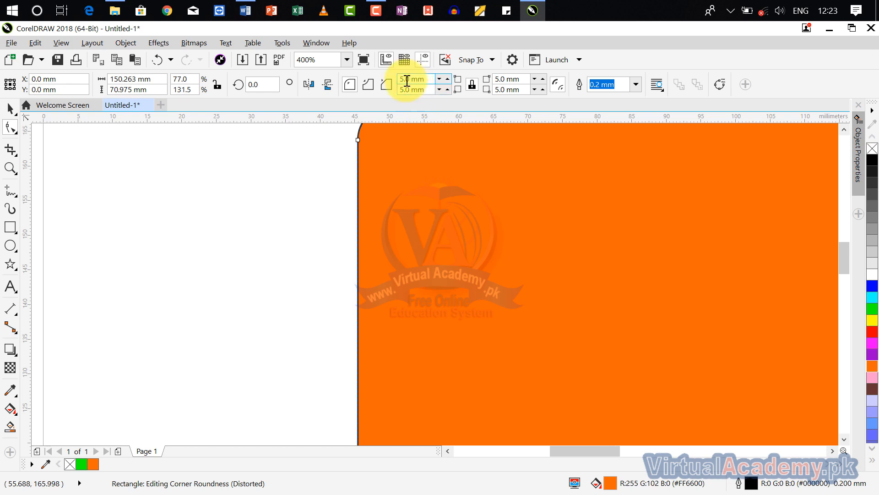
left_click_drag(406, 81, 376, 84)
type("8")
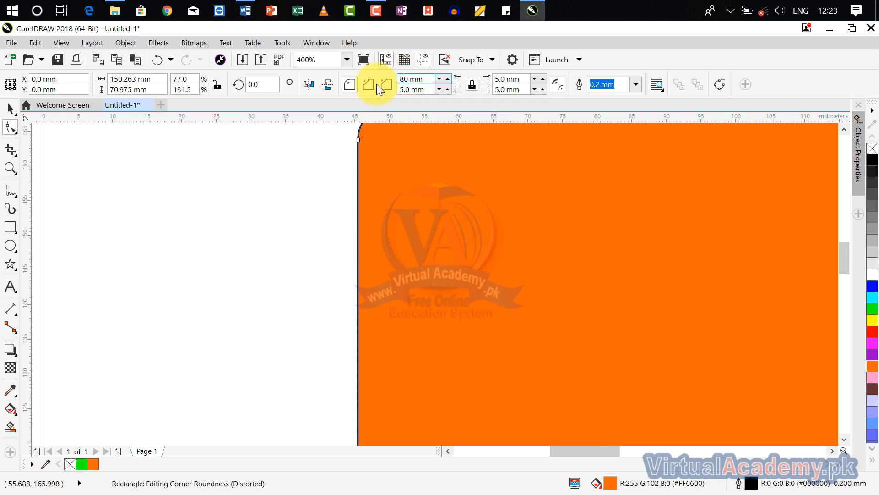
key("Return")
scroll(512, 201, "down", 8)
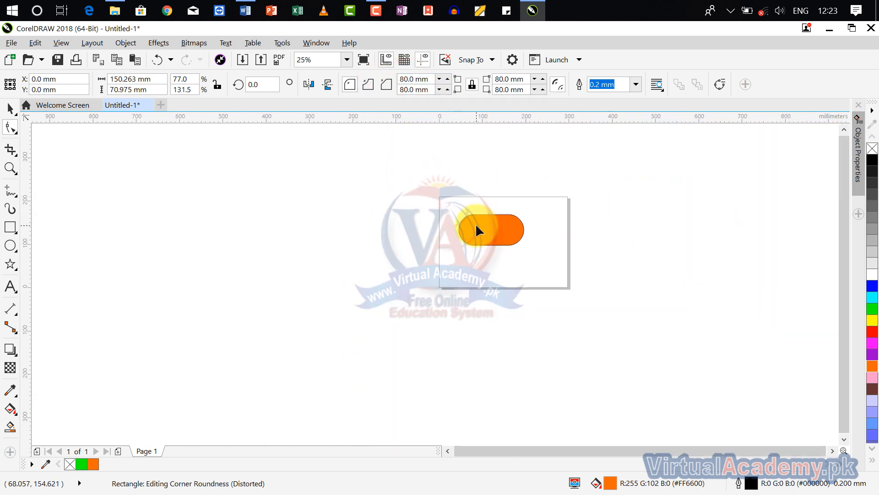
scroll(521, 221, "up", 2)
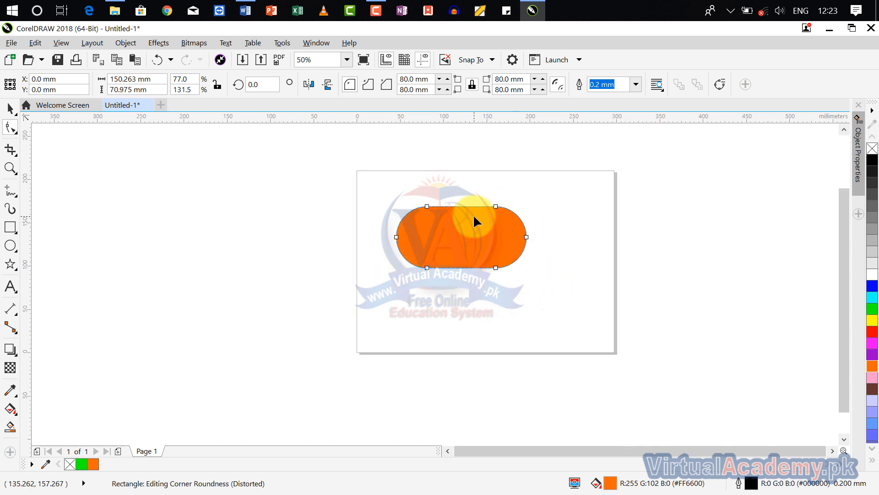
Step: Toggle relative corner scaling on and off, and reduce all corner radii to about 16.4 mm with the Shape tool
left_click(557, 84)
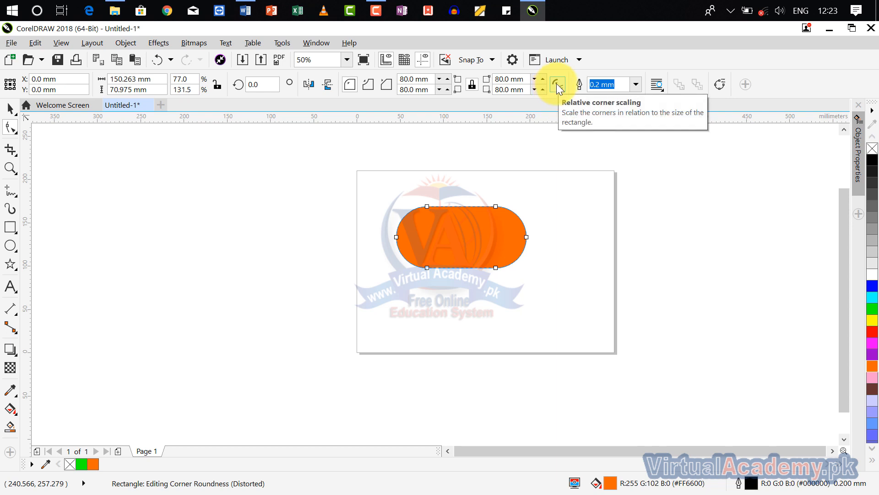
left_click(556, 84)
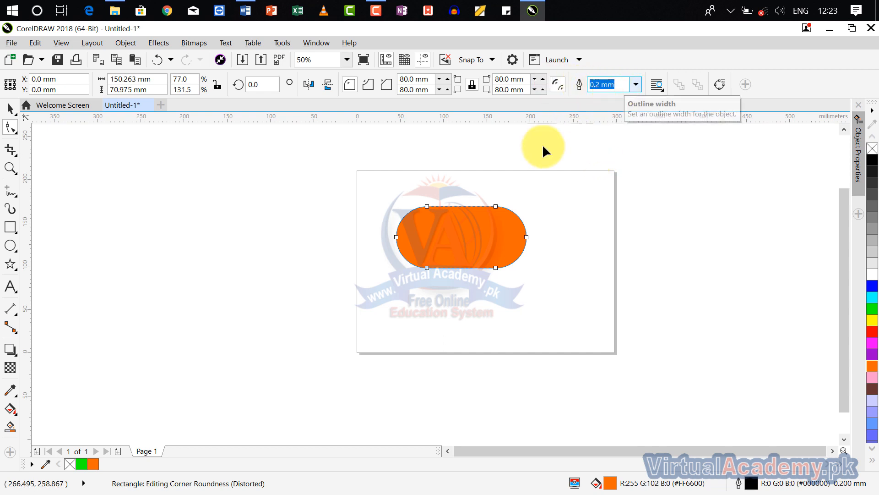
left_click_drag(527, 237, 527, 221)
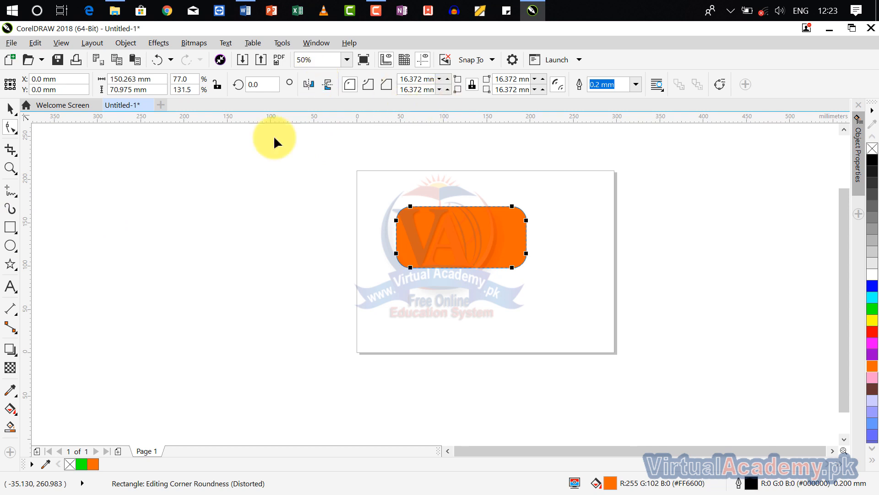
Step: Draw an ellipse about 127 mm wide and 137 mm high beside the page, overlapping its right edge
left_click(10, 245)
left_click(63, 247)
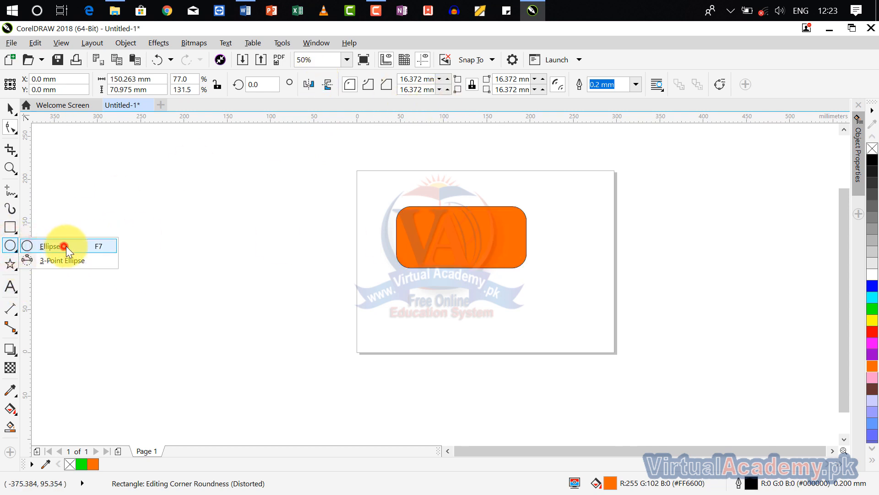
left_click_drag(601, 238, 711, 357)
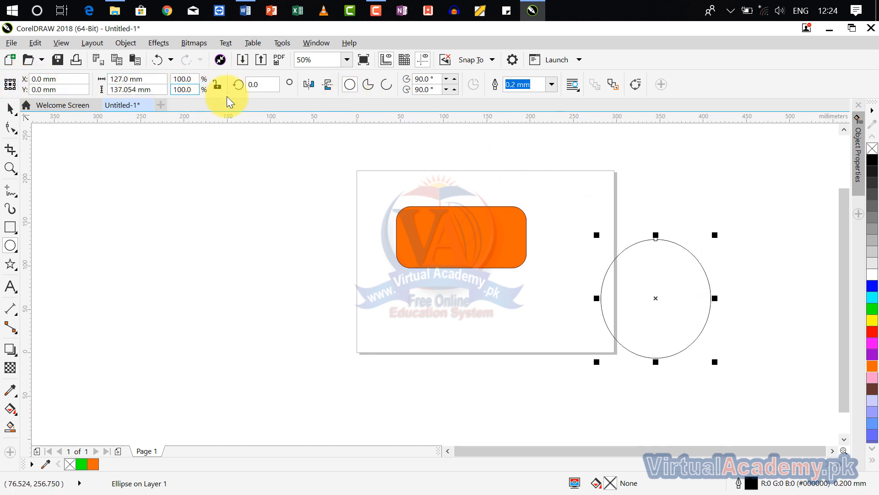
Step: Turn the ellipse into a magenta-filled pie, briefly trying the arc form
left_click(369, 87)
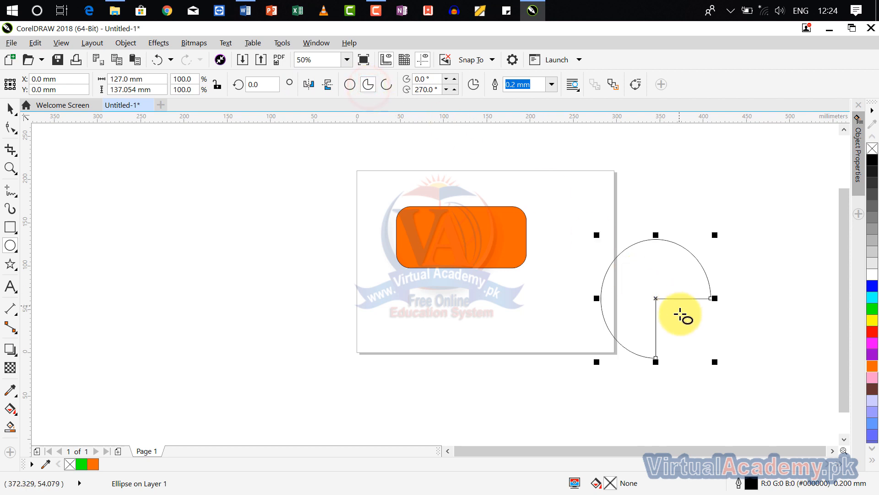
left_click(873, 344)
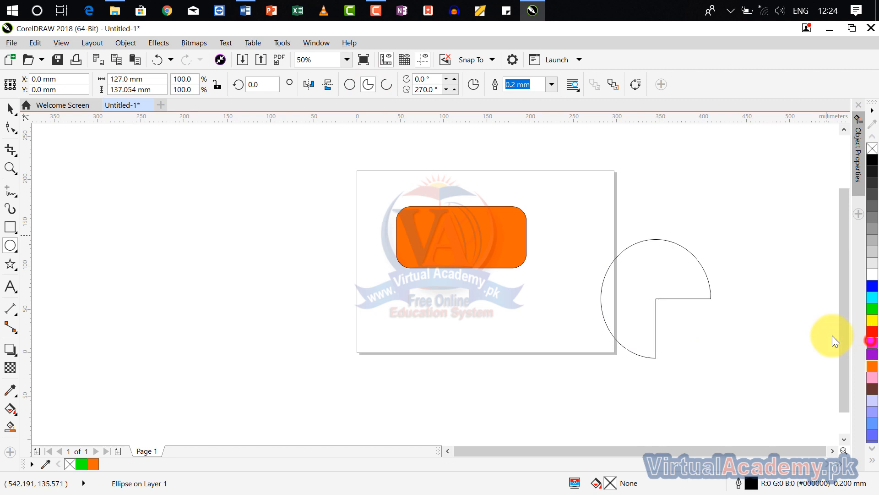
left_click(386, 84)
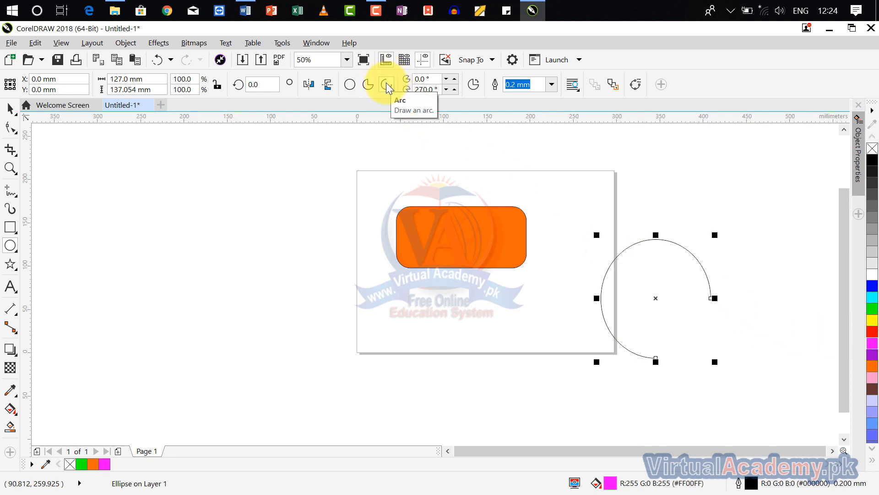
left_click(370, 85)
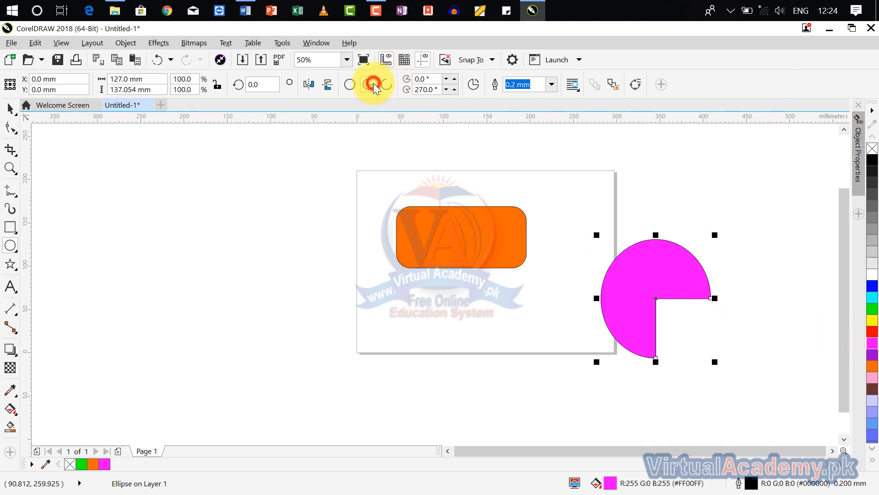
Step: Extend the pie's end angle to about 277.7° by moving its lower node with the Shape tool
scroll(655, 359, "up", 3)
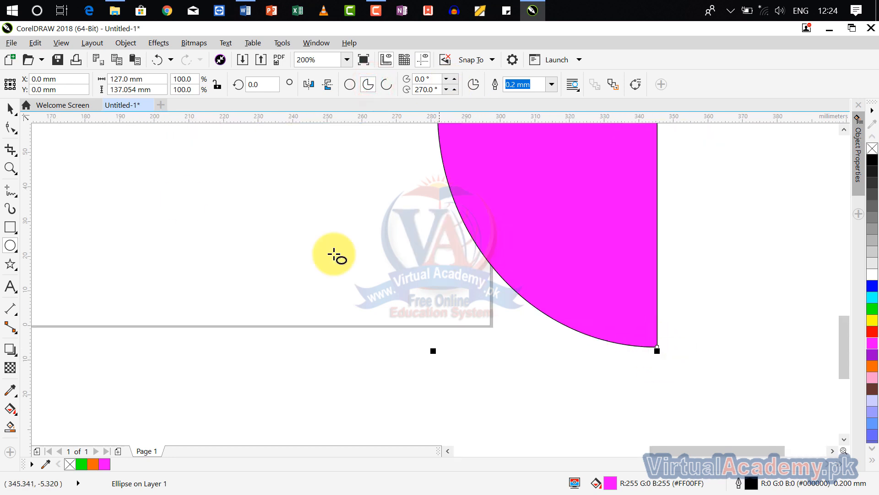
left_click(12, 127)
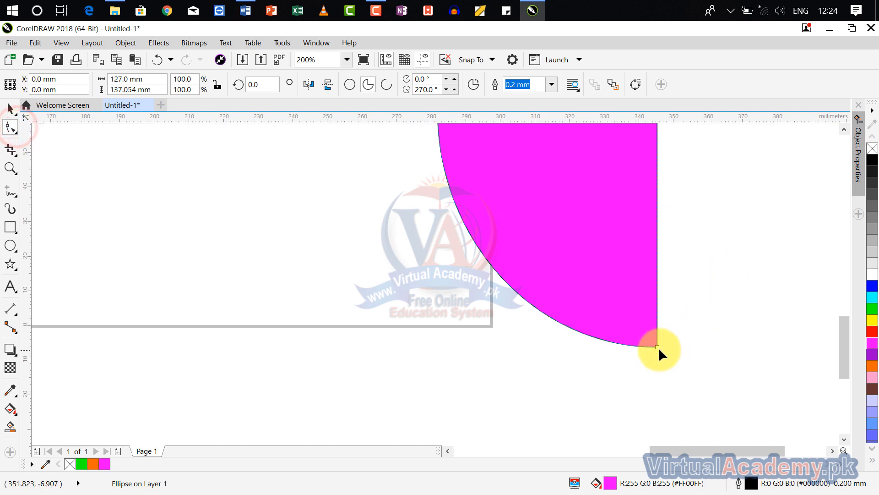
left_click_drag(658, 346, 682, 295)
scroll(682, 293, "down", 3)
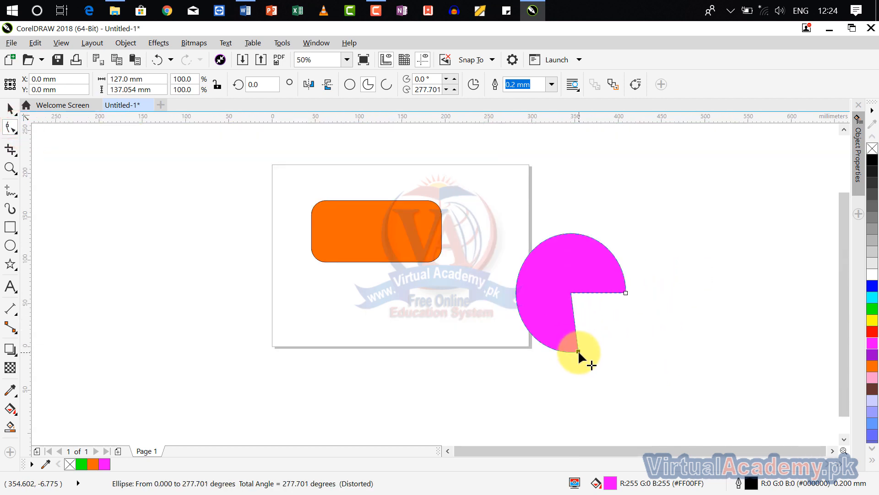
Step: Turn the pie into an open arc ending at about 308.4° by moving its end node outside the ellipse
scroll(634, 343, "up", 2)
scroll(606, 329, "down", 1)
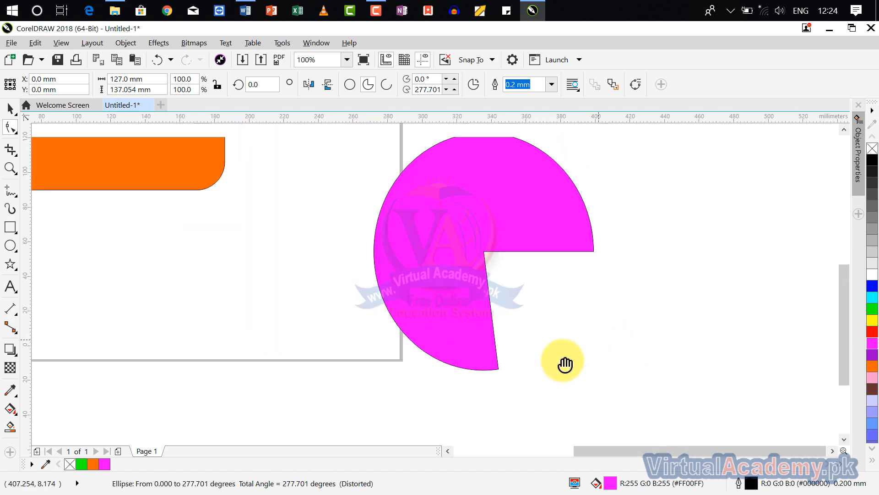
left_click_drag(463, 385, 551, 408)
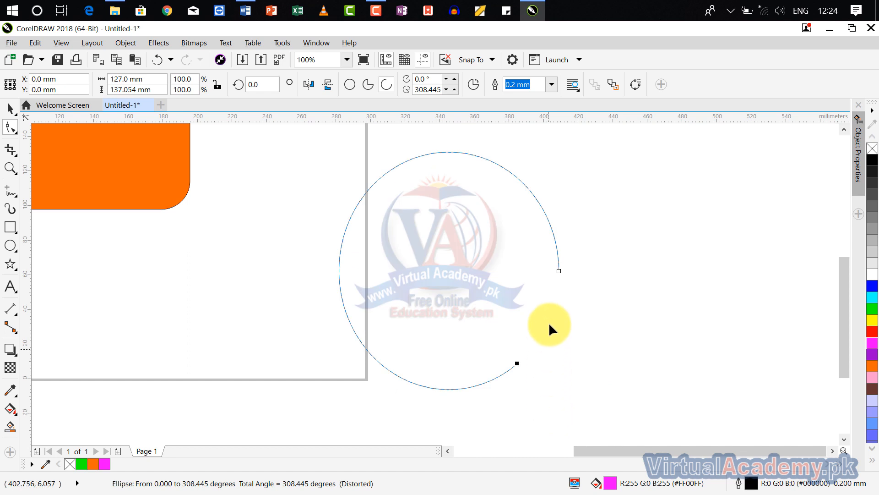
Step: Turn the arc back into a pie ending at about 335.8° by moving its end node inside the ellipse with the Shape tool
left_click_drag(517, 363, 528, 303)
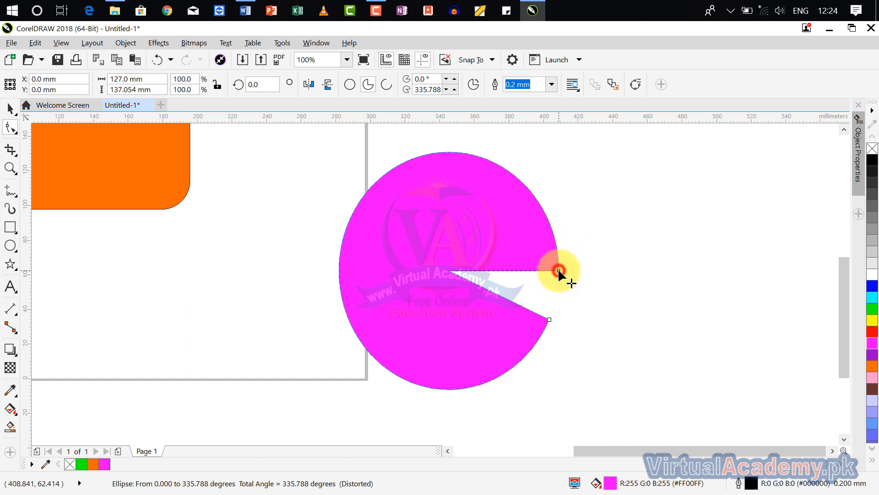
scroll(561, 275, "down", 3)
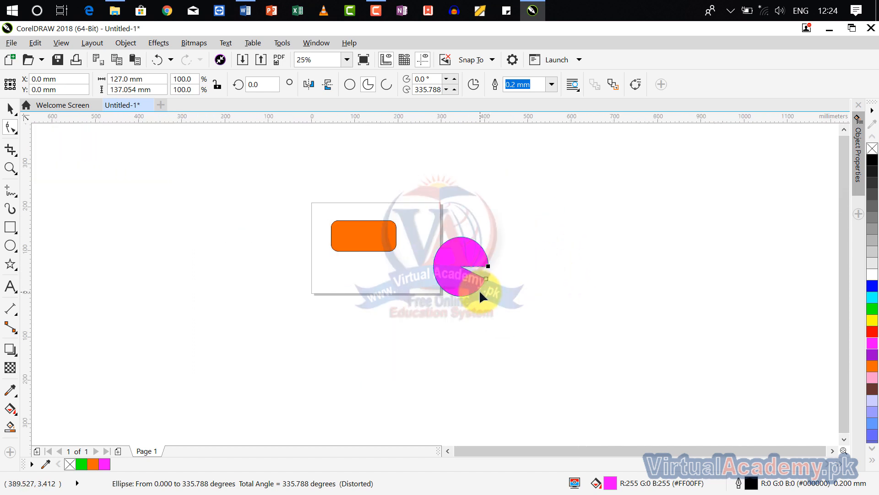
left_click(10, 128)
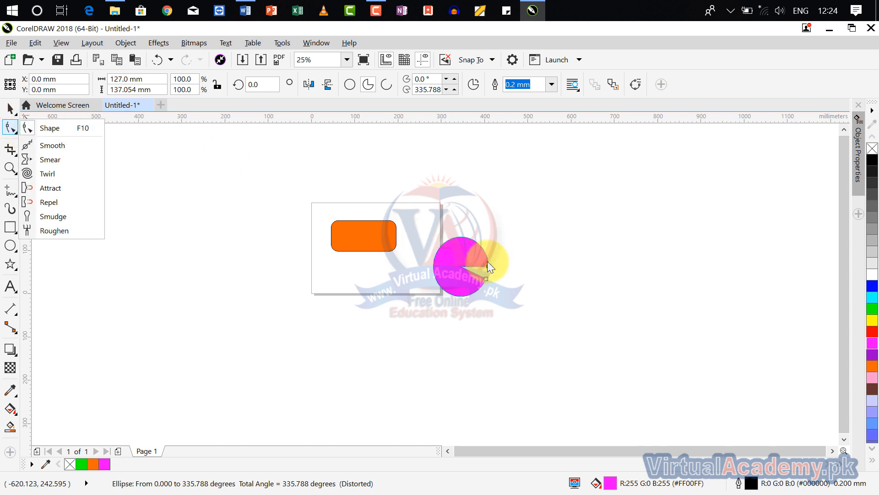
left_click(503, 241)
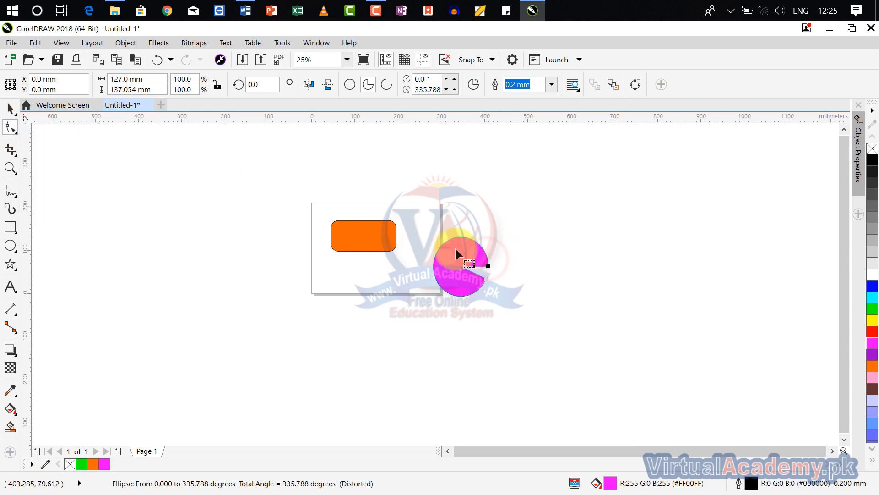
Step: Delete the magenta pie and the orange rounded rectangle
key("Delete")
left_click(371, 245)
key("Delete")
Step: Draw a rectangle about 182 mm wide and 75 mm high on the page
scroll(358, 245, "up", 1)
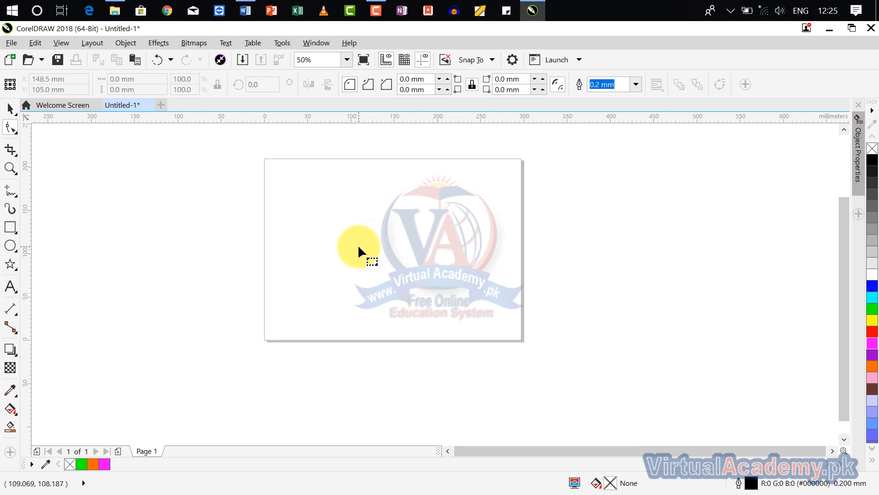
left_click_drag(359, 245, 383, 296)
scroll(383, 296, "up", 1)
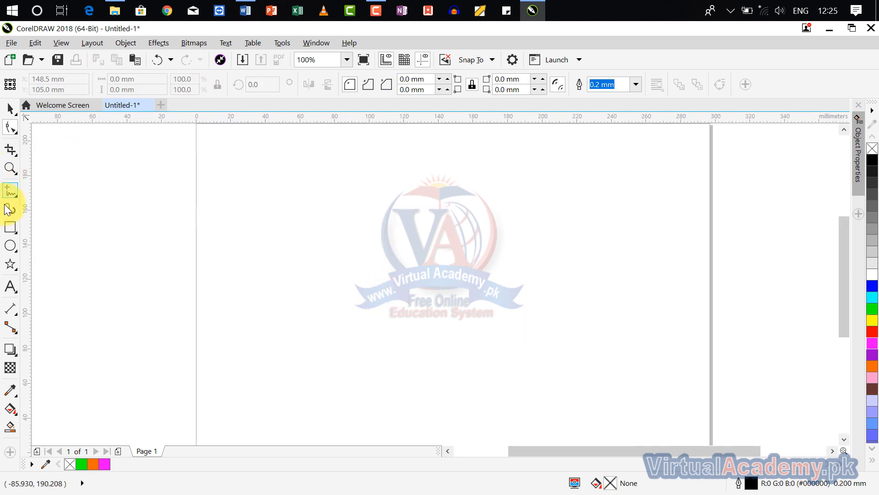
left_click(11, 231)
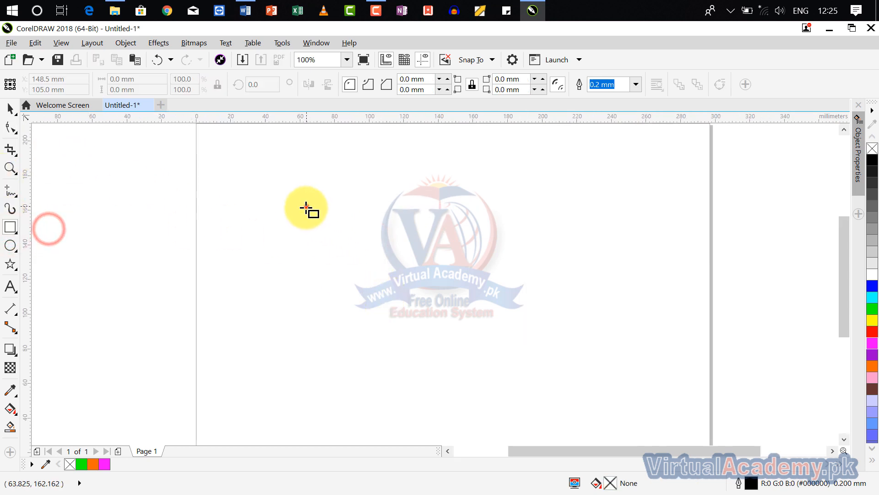
left_click_drag(307, 206, 622, 335)
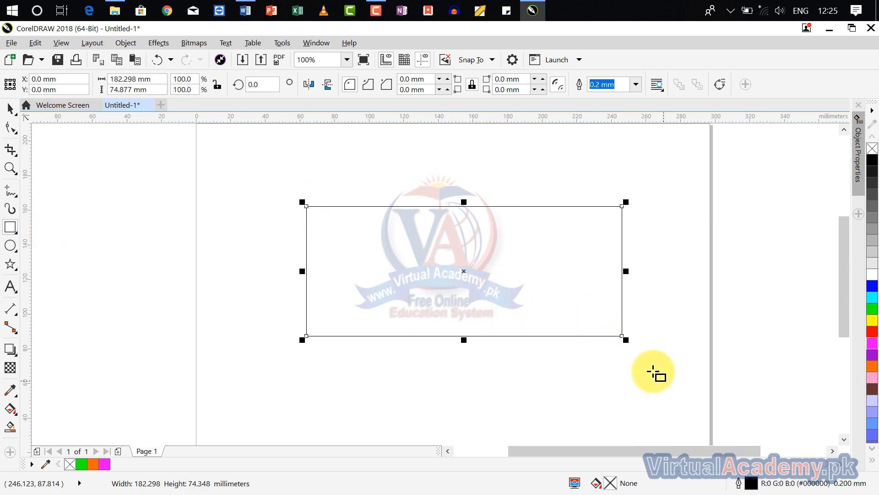
Step: Convert the new rectangle to curves while editing it with the Shape tool
left_click(10, 128)
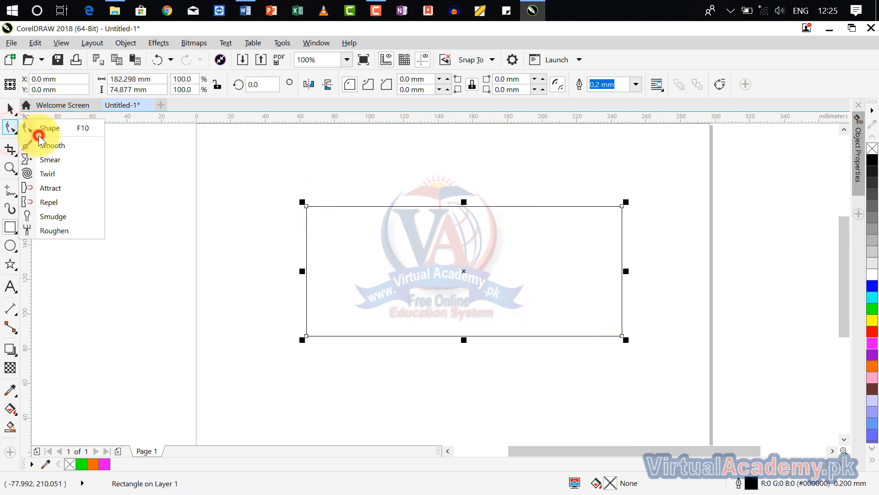
left_click(44, 128)
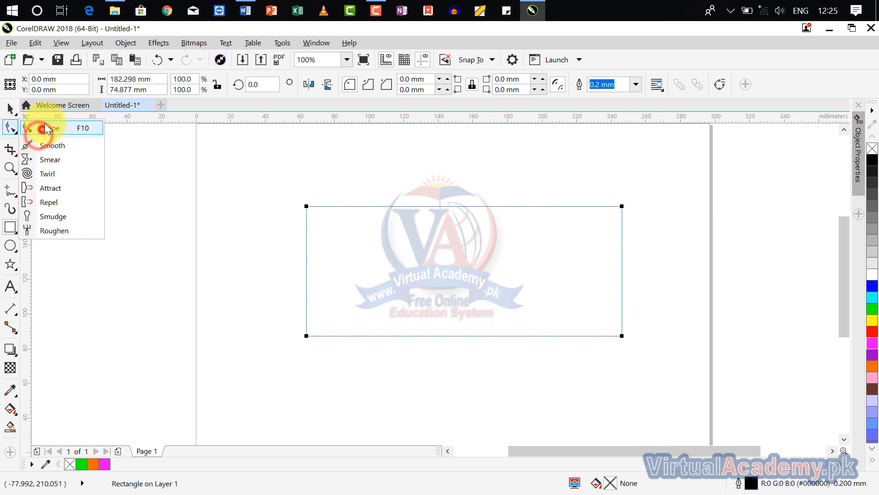
right_click(459, 205)
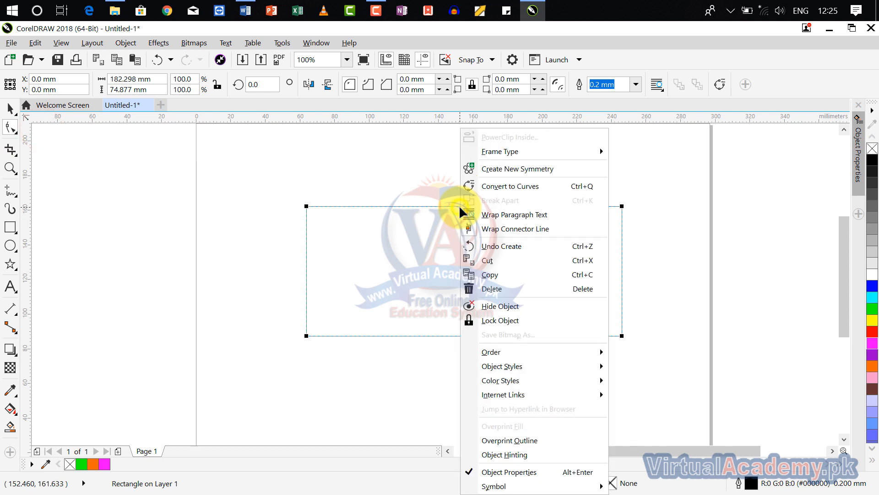
left_click(513, 186)
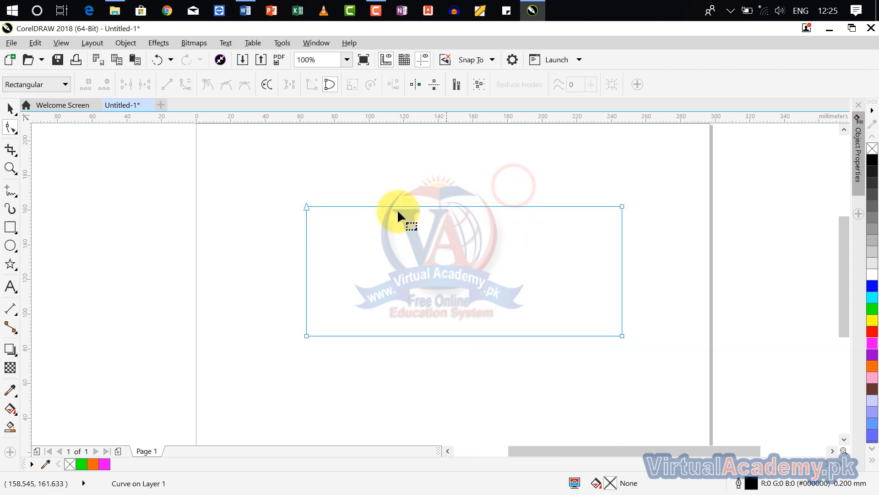
Step: Try moving the curve's top edge below its bottom edge, and undo the move
left_click(461, 206)
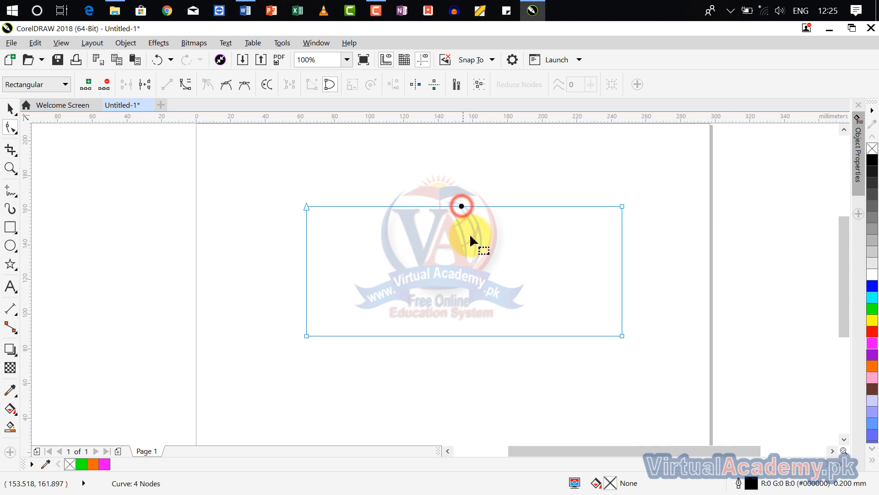
left_click_drag(461, 206, 351, 377)
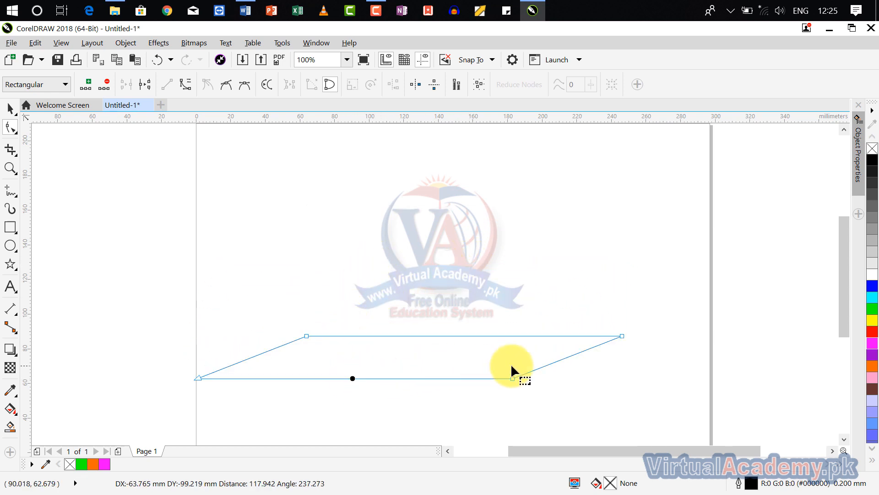
scroll(398, 363, "down", 2)
scroll(404, 313, "up", 2)
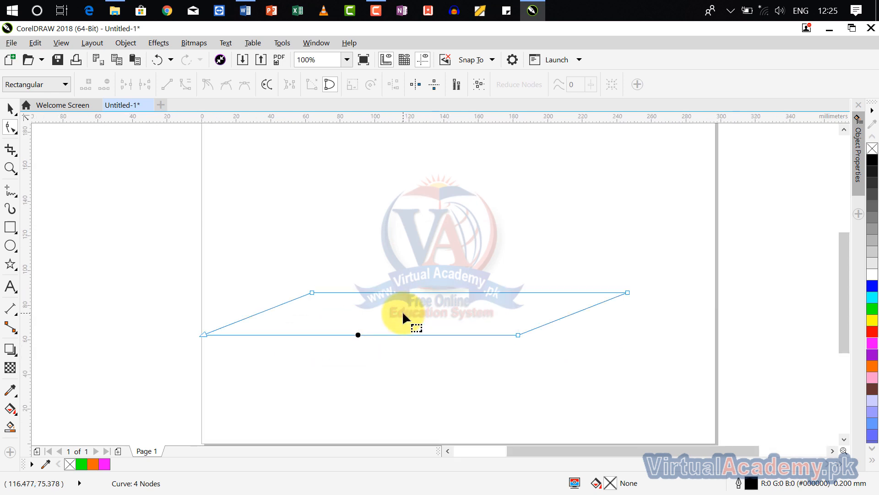
key("ctrl+z")
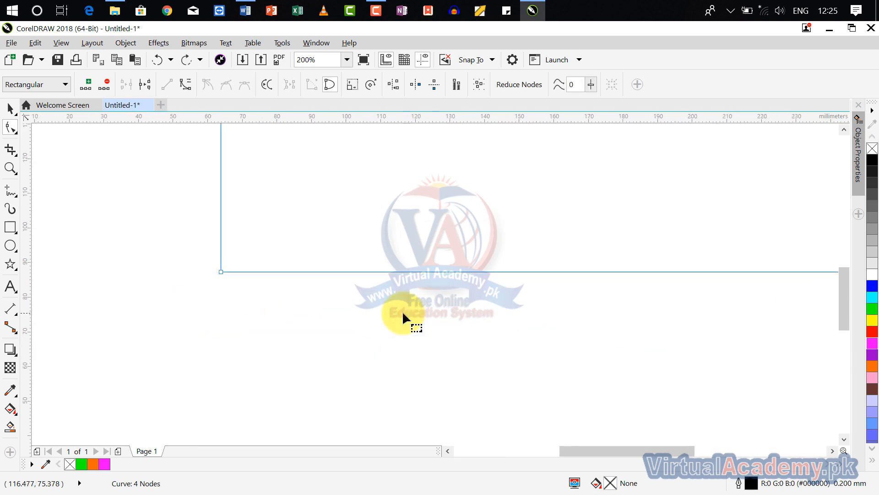
Step: Add a node at the middle of the curve's top edge and move it down about 37 mm to form a V-shaped notch
scroll(432, 301, "down", 1)
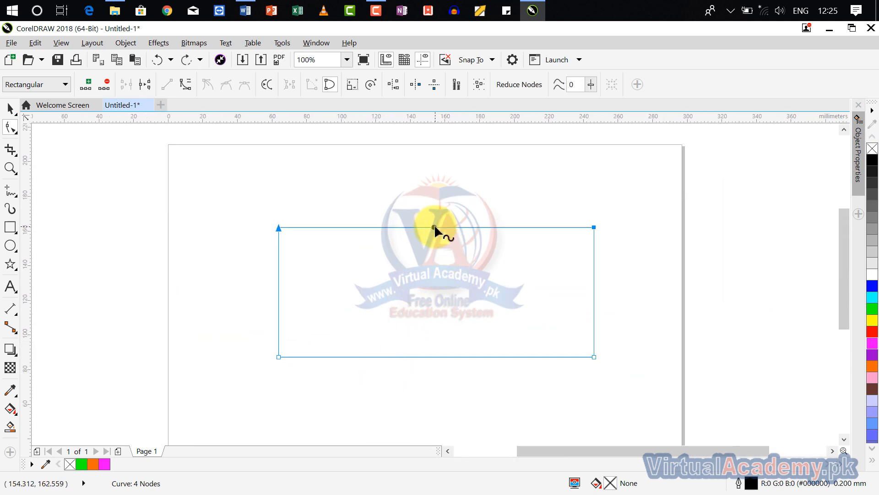
double_click(434, 226)
left_click_drag(434, 226, 435, 291)
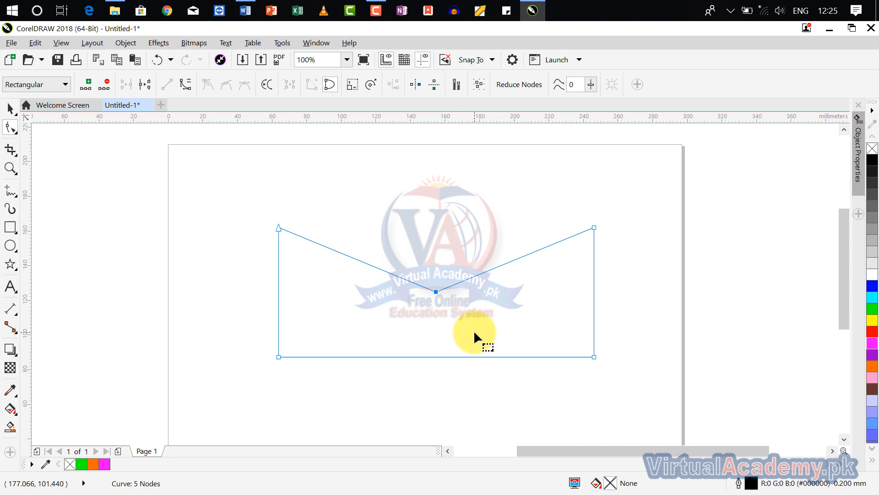
scroll(473, 331, "down", 2)
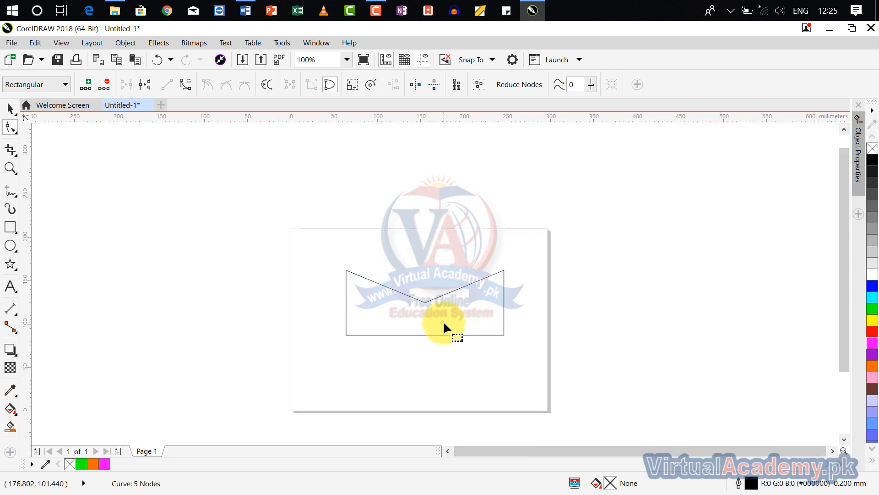
Step: Draw a rectangle about 222 mm wide and 92 mm high across the page's upper-left corner and place a copy to its right
left_click(11, 227)
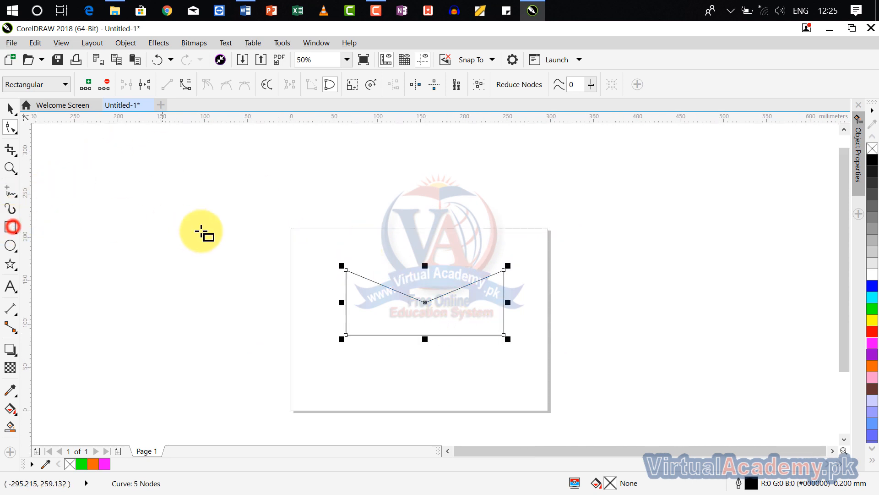
mouse_move(240, 186)
left_mouse_down()
mouse_move(464, 248)
mouse_move(424, 262)
left_mouse_up()
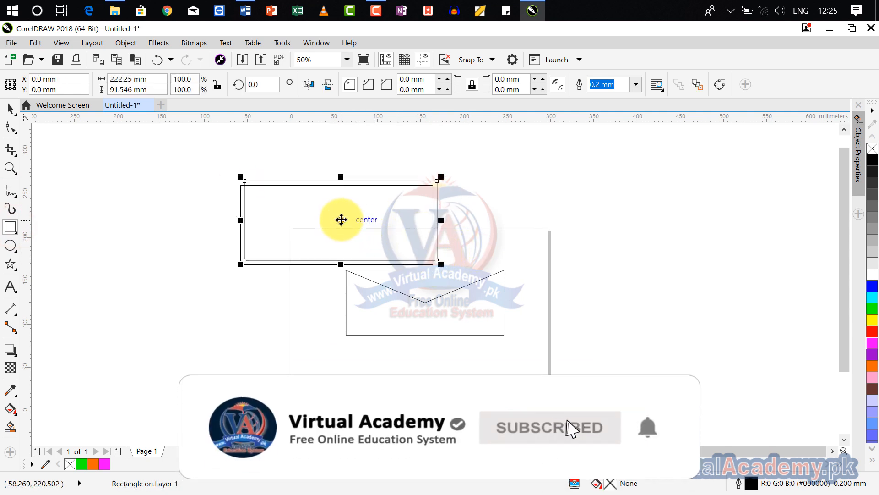
left_click_drag(341, 220, 631, 239)
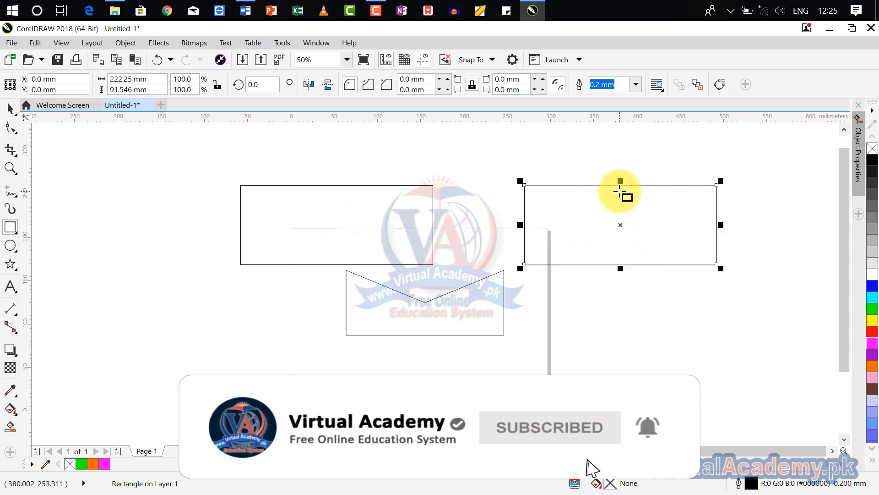
Step: Remove the left slanted segment of the notched curve, and delete the whole curve
left_click(11, 129)
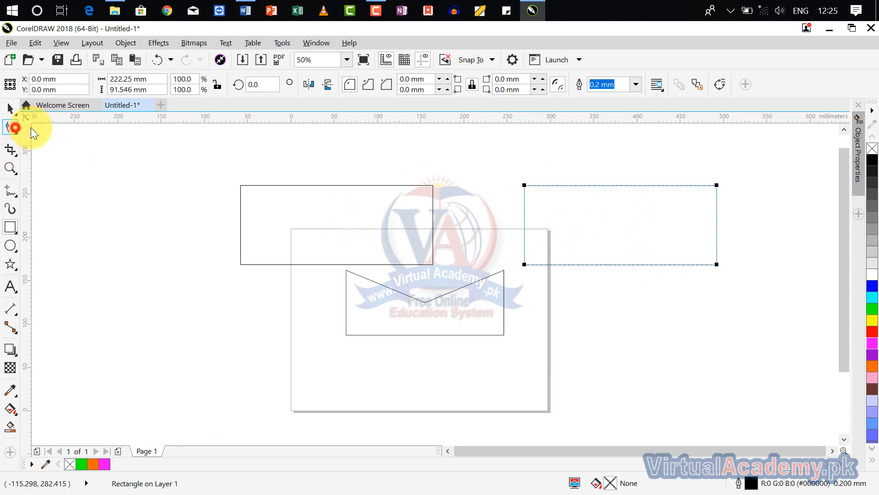
left_click(441, 295)
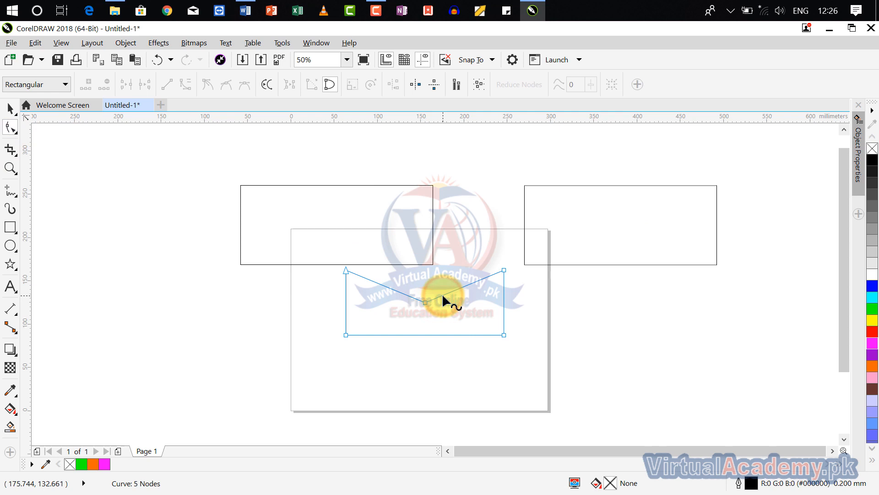
left_click(11, 129)
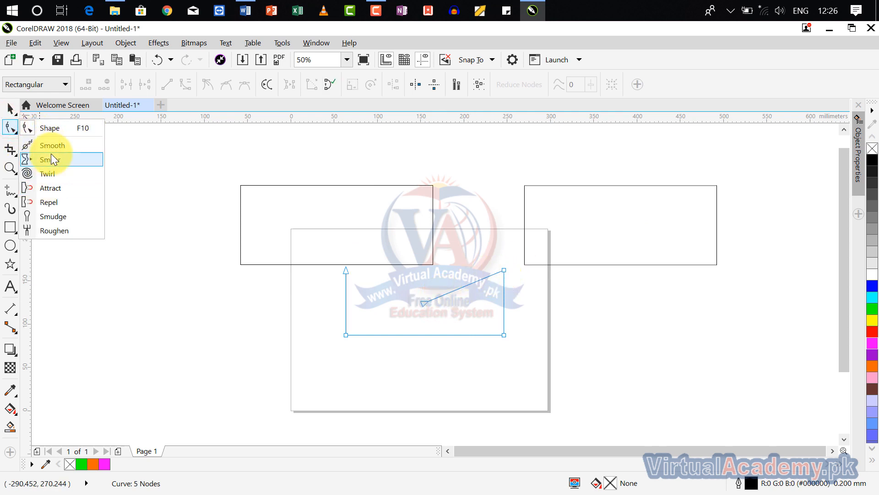
left_click(51, 133)
left_click(10, 109)
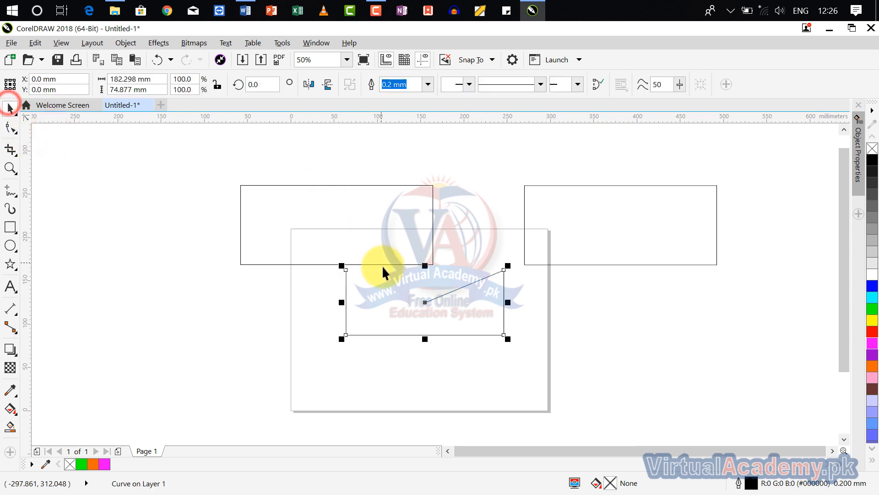
left_click(409, 306)
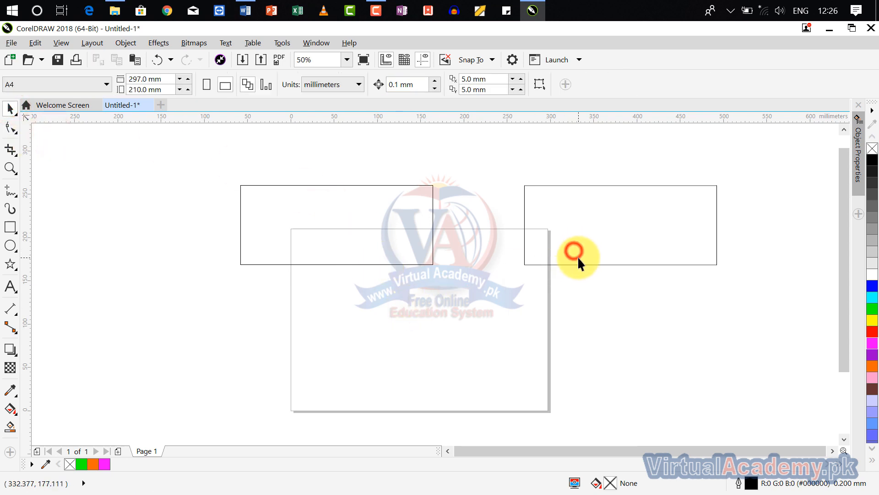
Step: Fill the right rectangle with light periwinkle blue and the left rectangle with gray (#999999)
left_click(579, 264)
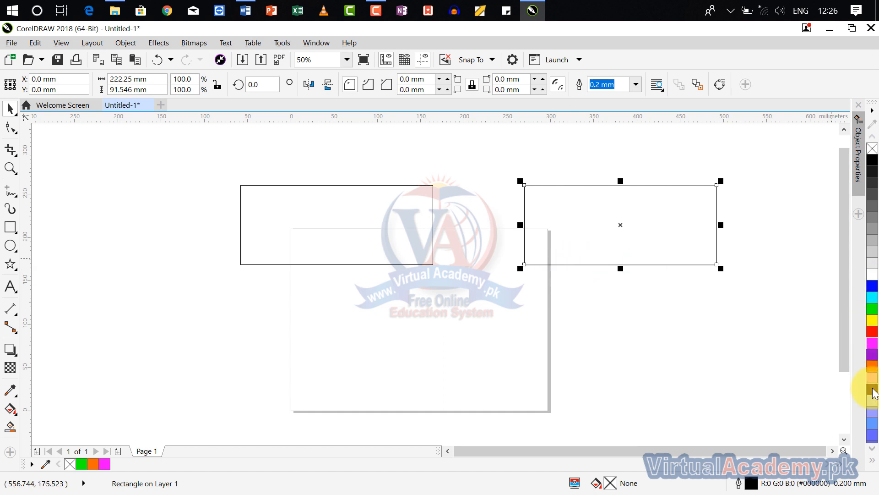
left_click(872, 411)
left_click(316, 227)
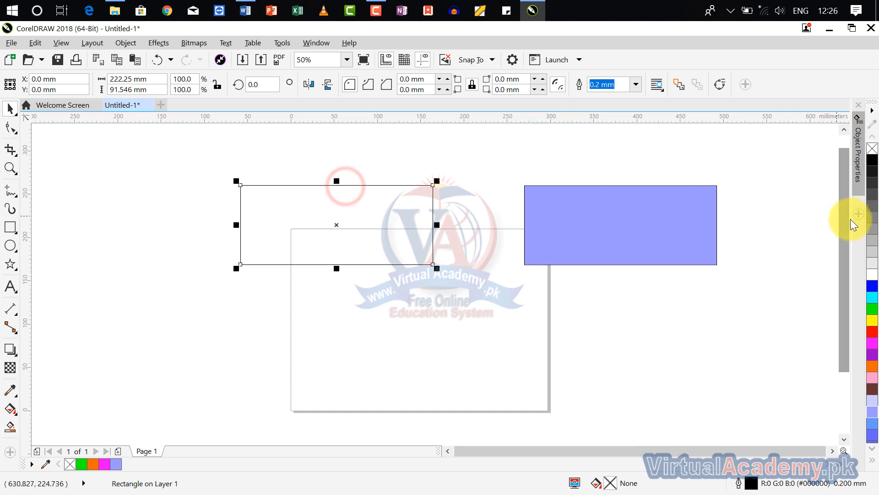
left_click(872, 229)
Step: Convert the gray rectangle to curves and pull a new node at the middle of its top edge down about 50 mm
left_click_drag(631, 248, 575, 261)
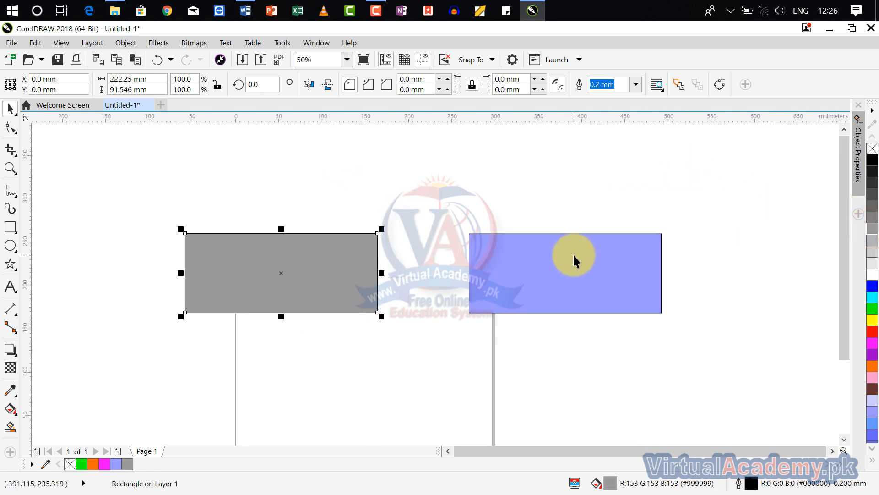
left_click(357, 257)
left_click(289, 248)
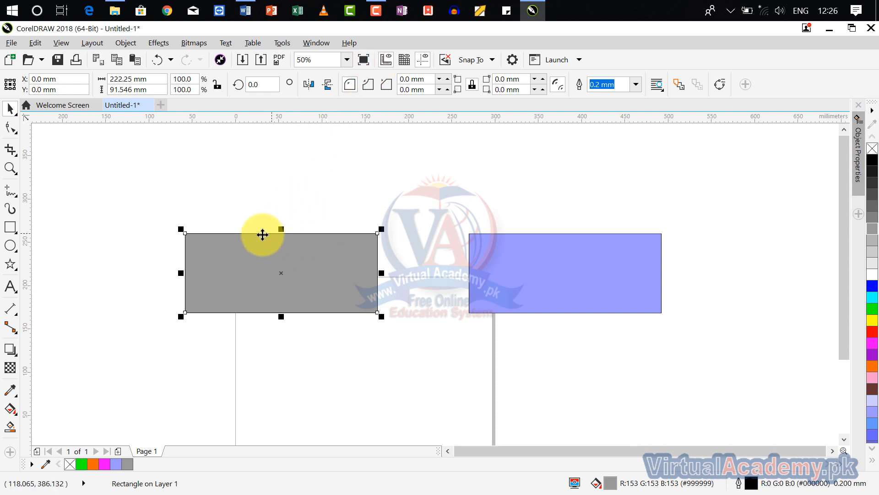
left_click(10, 126)
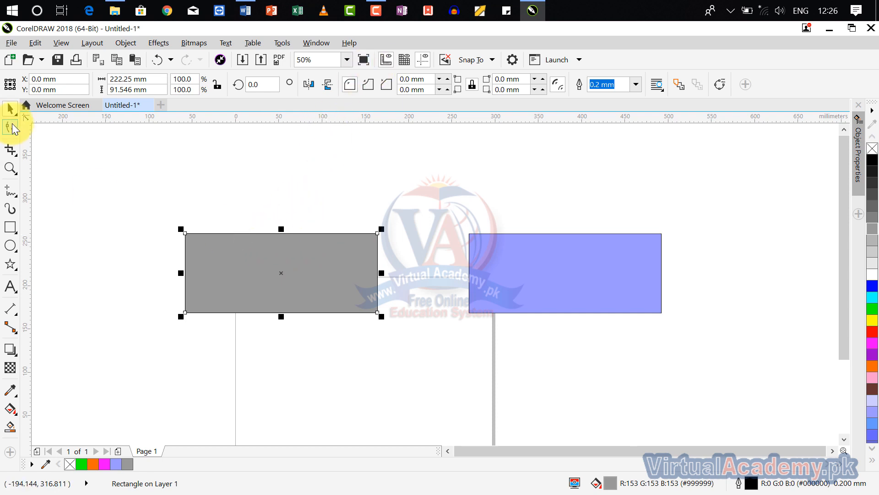
right_click(293, 234)
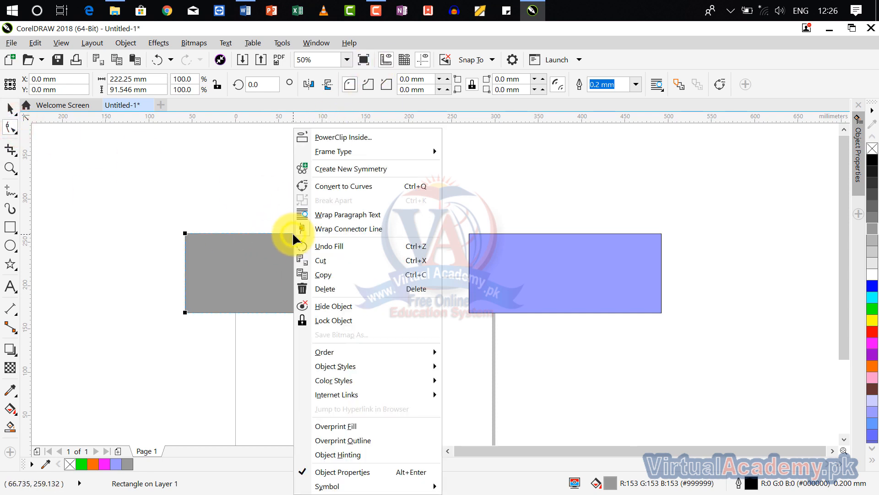
left_click(334, 186)
scroll(280, 229, "up", 1)
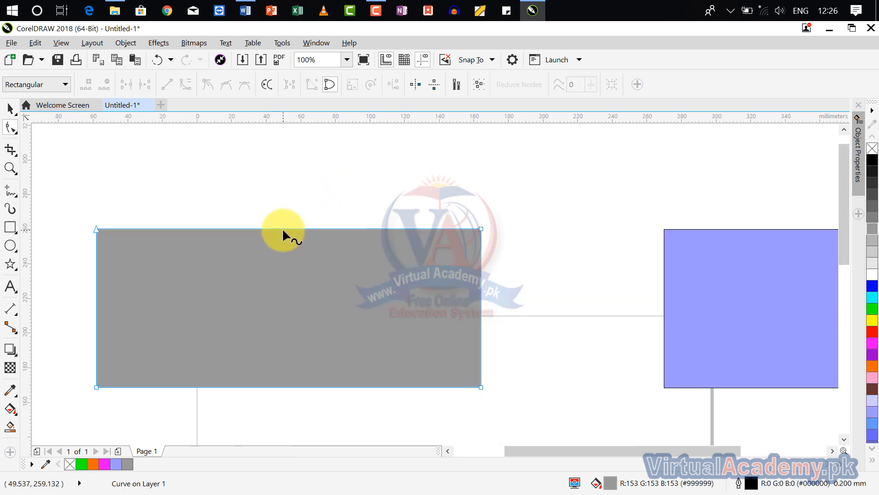
left_click_drag(282, 228, 280, 316)
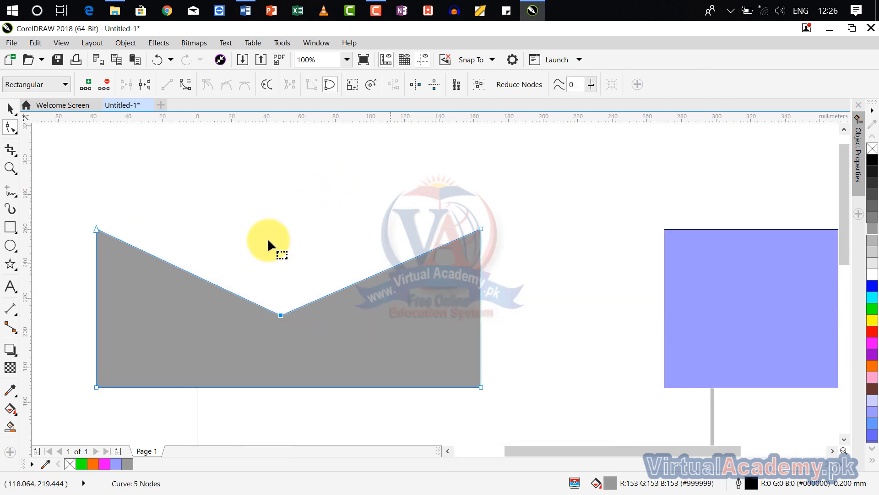
Step: Move the notched gray shape onto the periwinkle rectangle and send the rectangle back one level to form an envelope
left_click(10, 108)
scroll(251, 186, "down", 1)
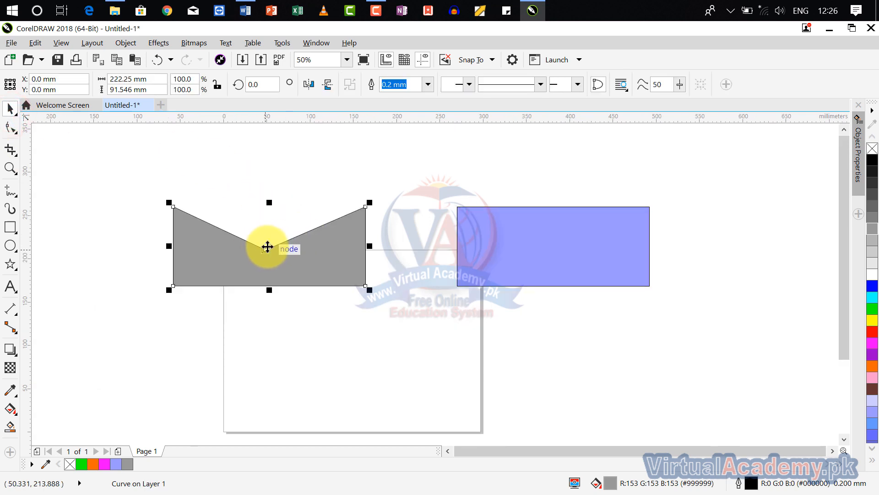
left_click_drag(267, 247, 555, 243)
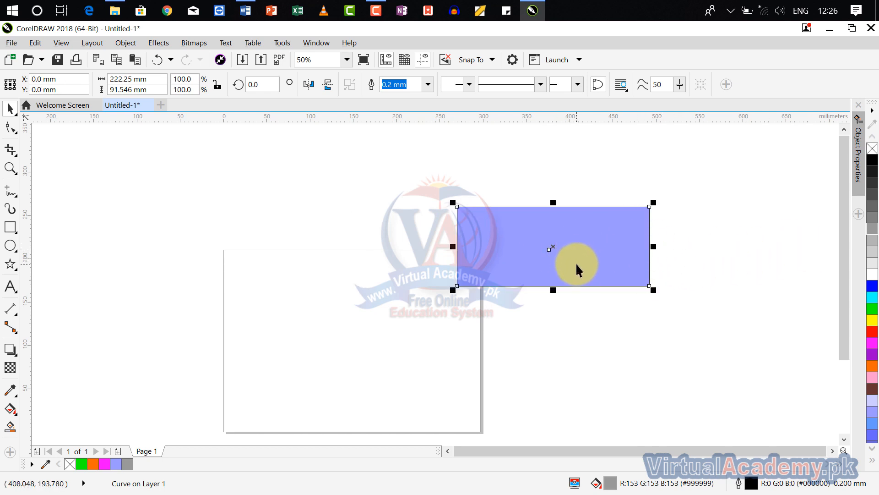
right_click(570, 233)
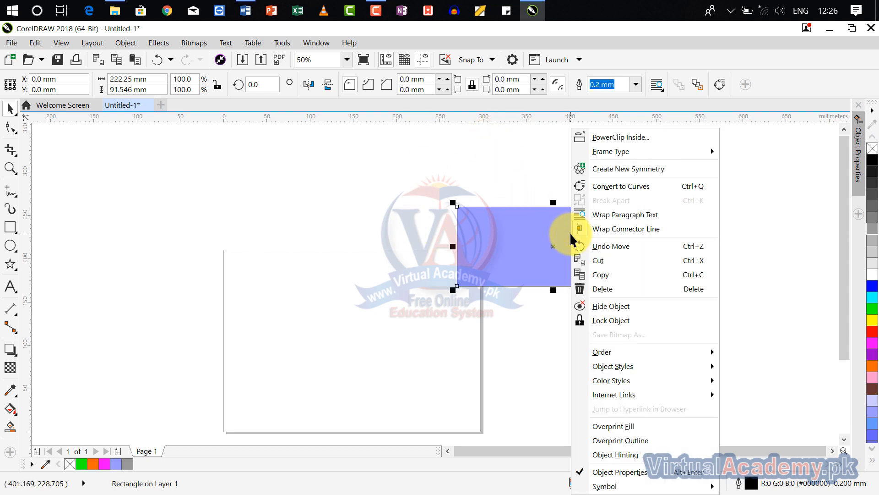
mouse_move(665, 347)
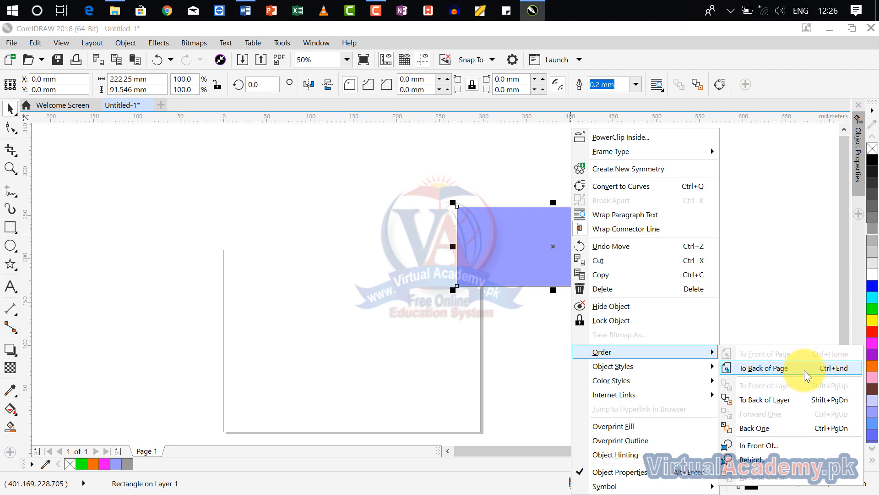
left_click(800, 427)
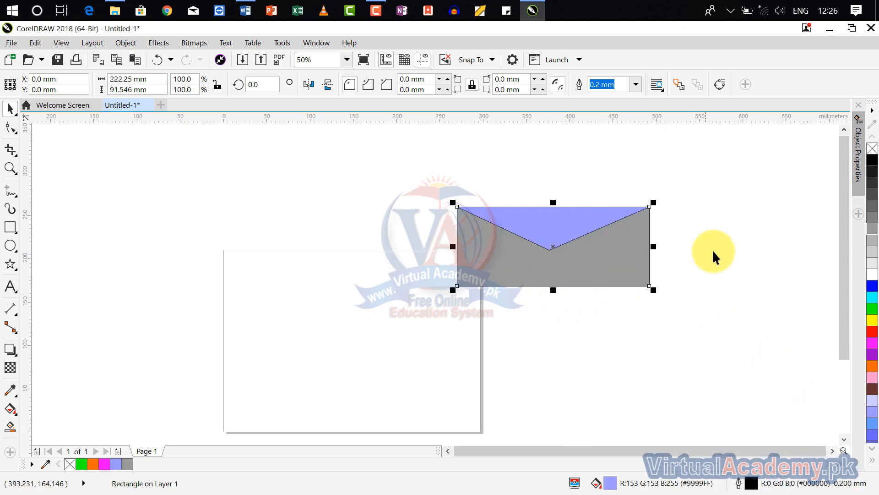
scroll(715, 244, "up", 2)
left_click(656, 238)
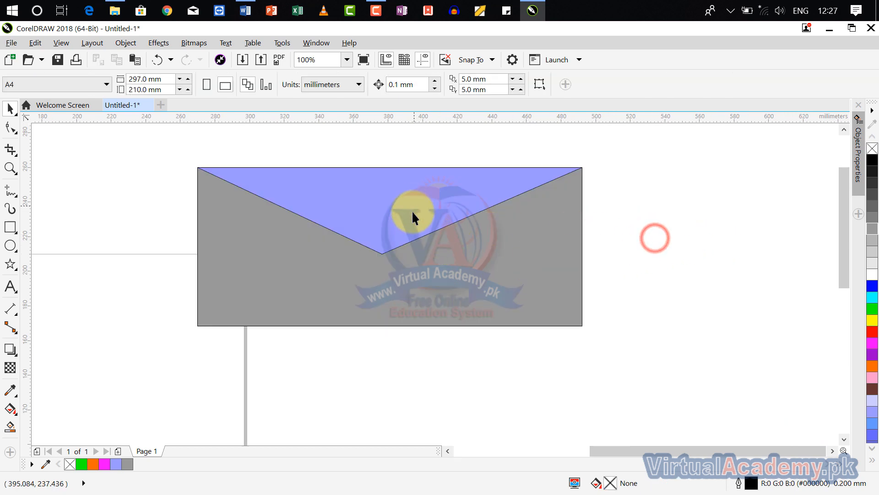
Step: Group the notched gray shape with the periwinkle rectangle and move the group above the page
scroll(421, 260, "down", 2)
left_click(535, 263)
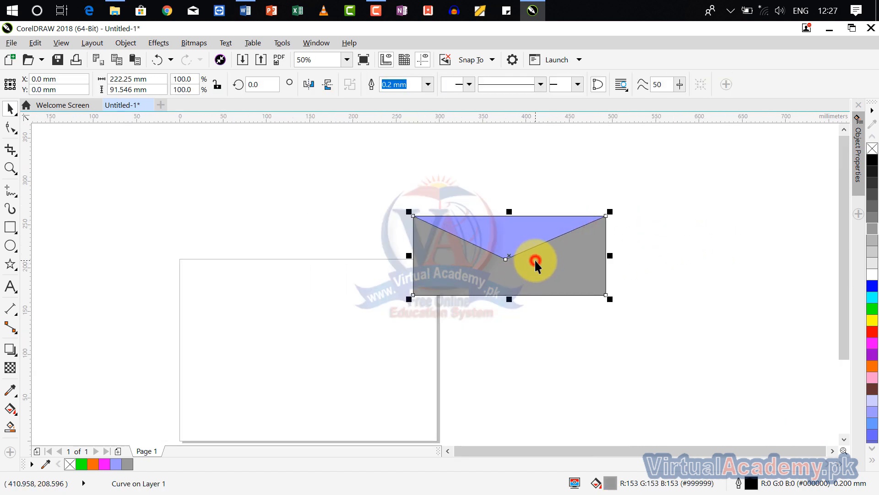
left_click(706, 181)
left_click_drag(457, 323, 392, 345)
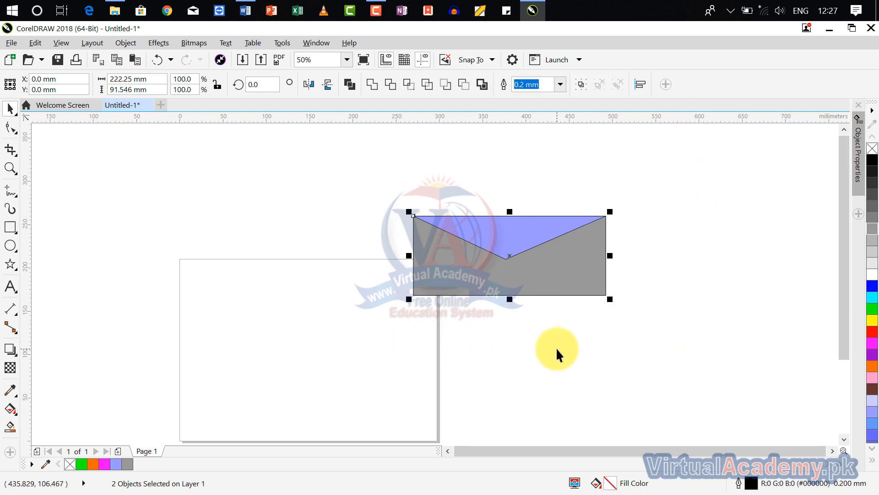
key("ctrl+g")
left_click_drag(505, 255, 320, 200)
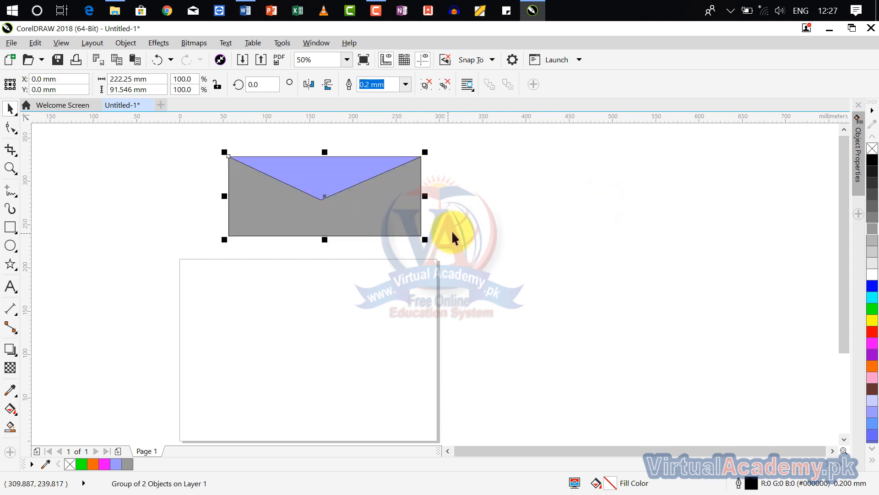
Step: Draw a rectangle about 206 mm wide and 90 mm high on the page, fill it light gray (#CCCCCC), and place a copy to its right
left_click(10, 227)
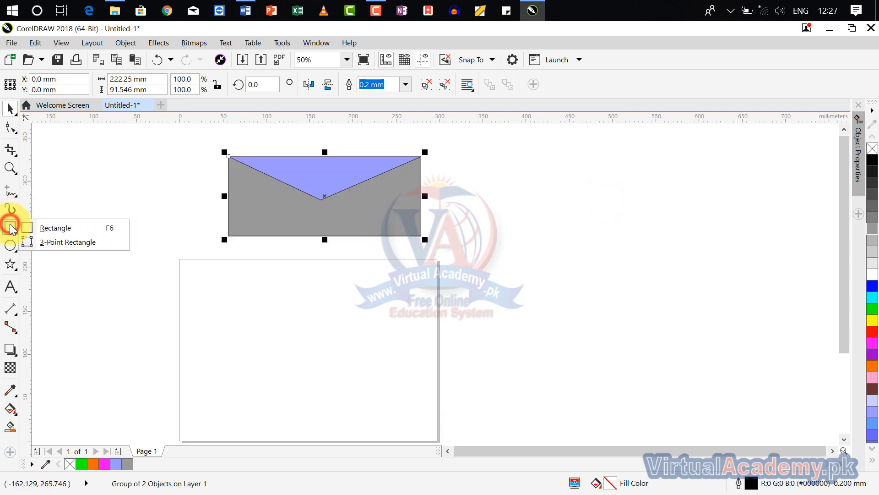
left_click(50, 227)
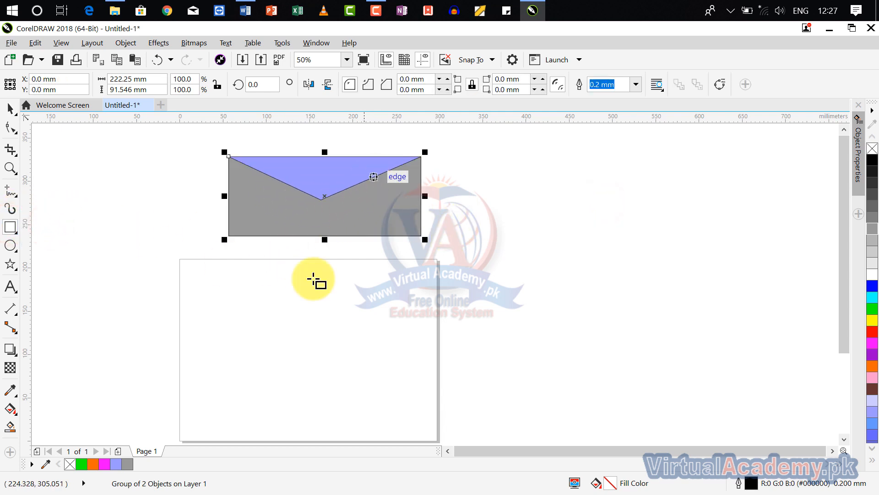
left_click_drag(211, 301, 389, 378)
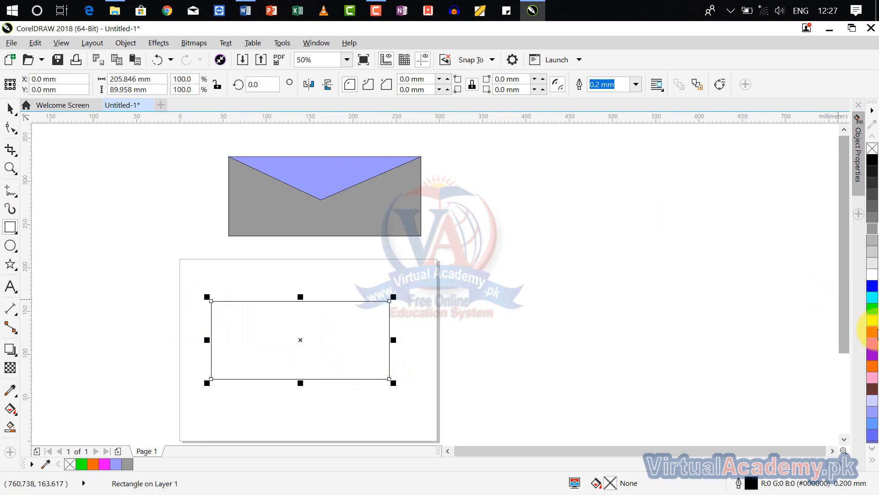
left_click(871, 256)
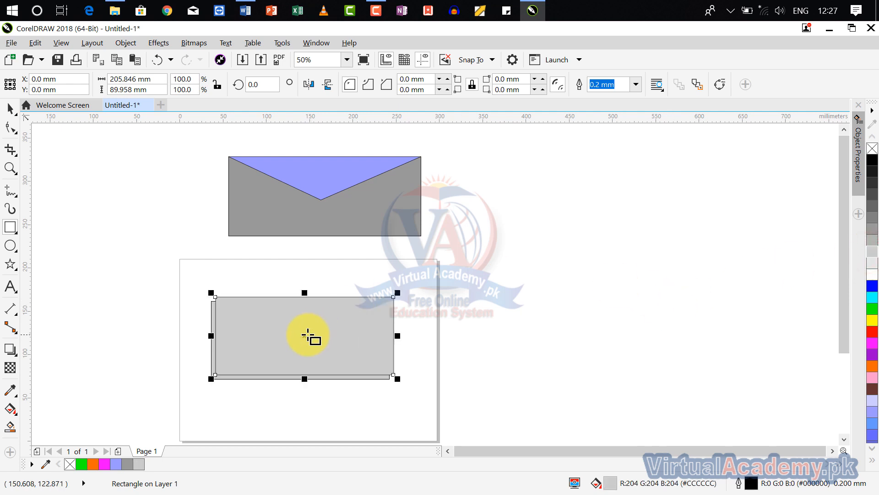
left_click_drag(303, 335, 525, 324)
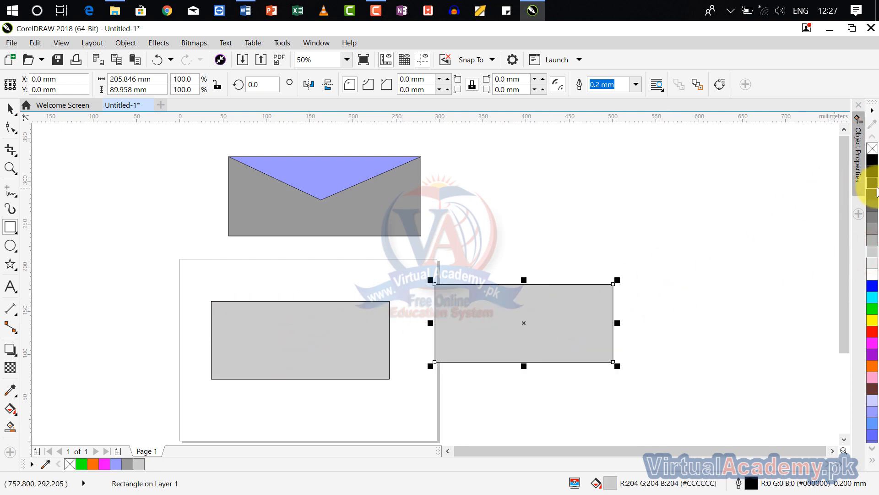
Step: Fill the right copy of the rectangle with a darker gray (#808080)
left_click(870, 240)
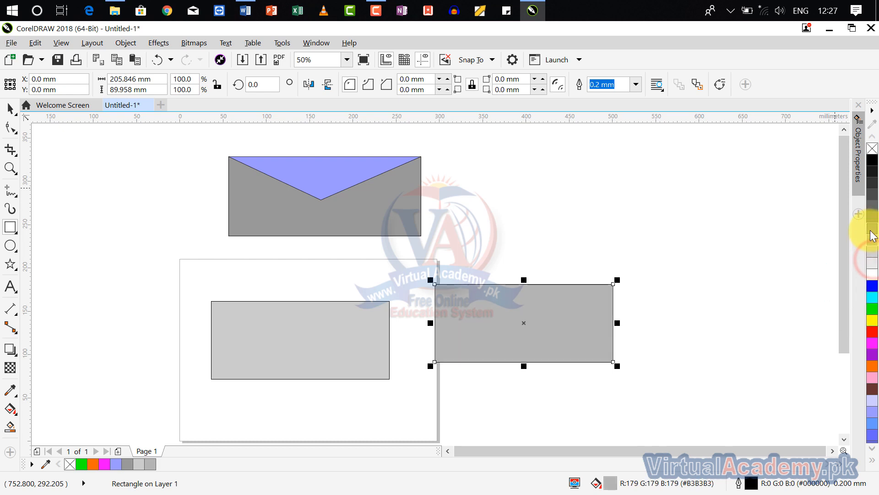
left_click(871, 223)
left_click(771, 239)
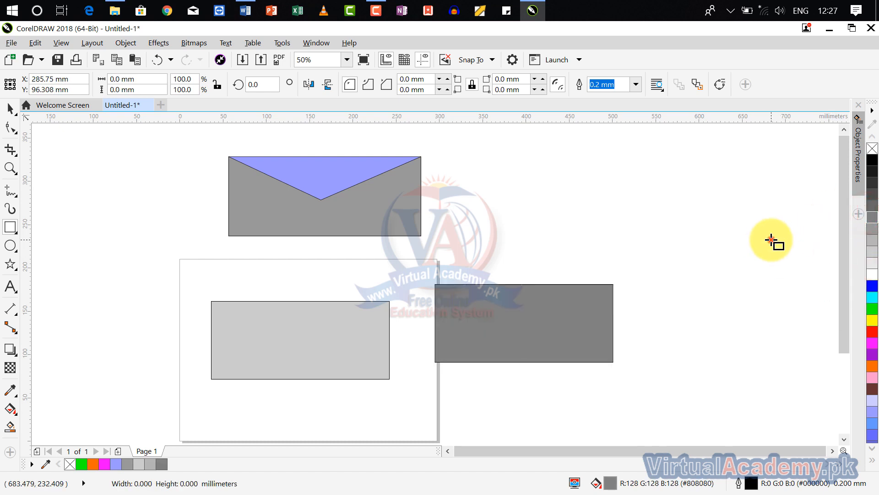
Step: Convert the dark gray rectangle to curves for editing with the Shape tool
left_click(547, 306)
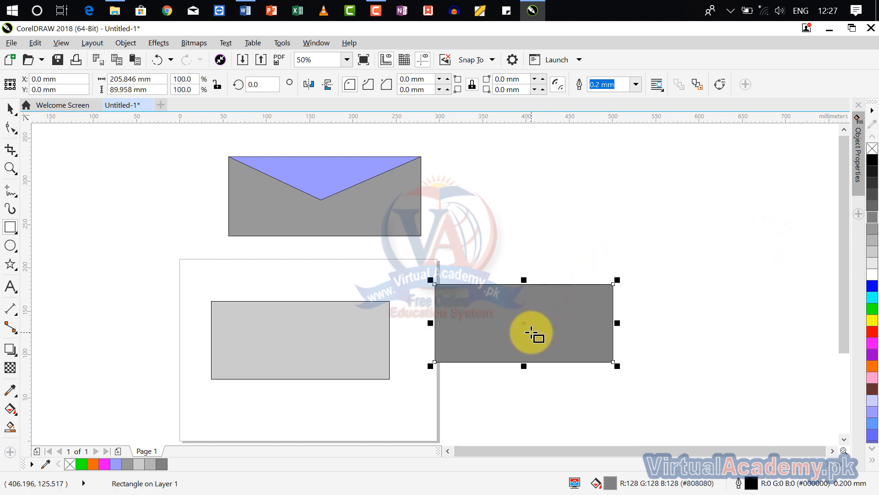
scroll(527, 323, "up", 1)
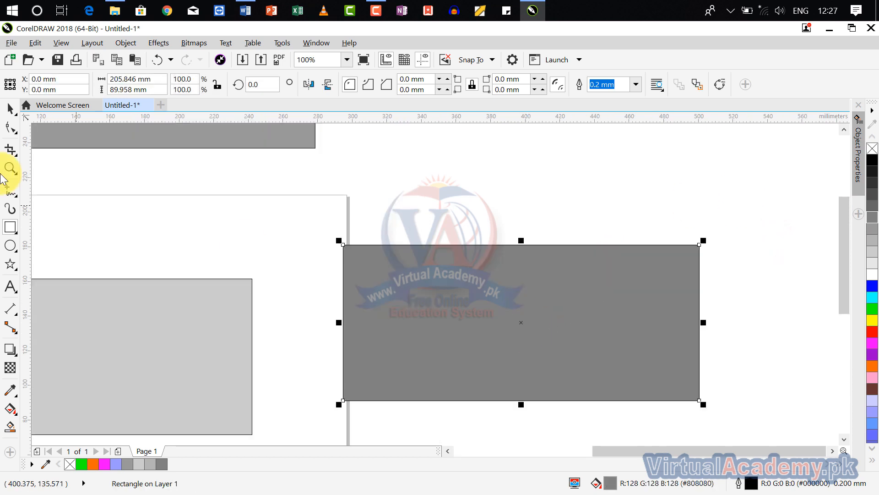
left_click(12, 134)
left_click(39, 128)
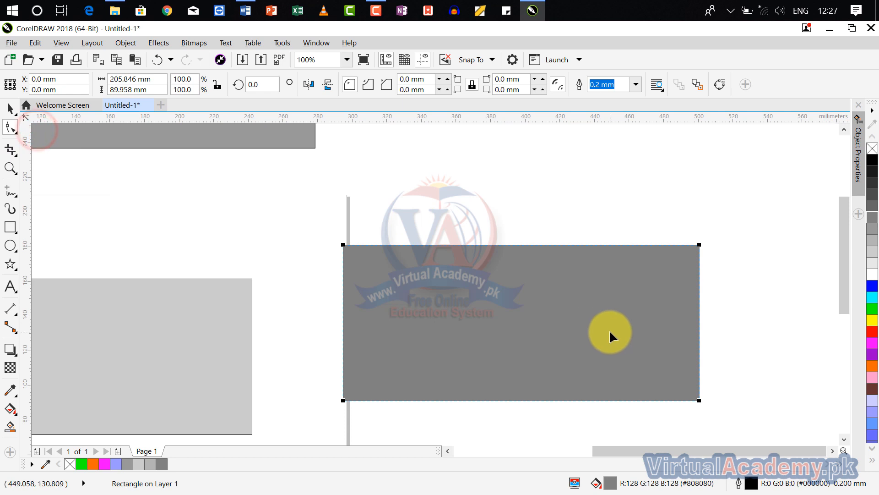
right_click(525, 246)
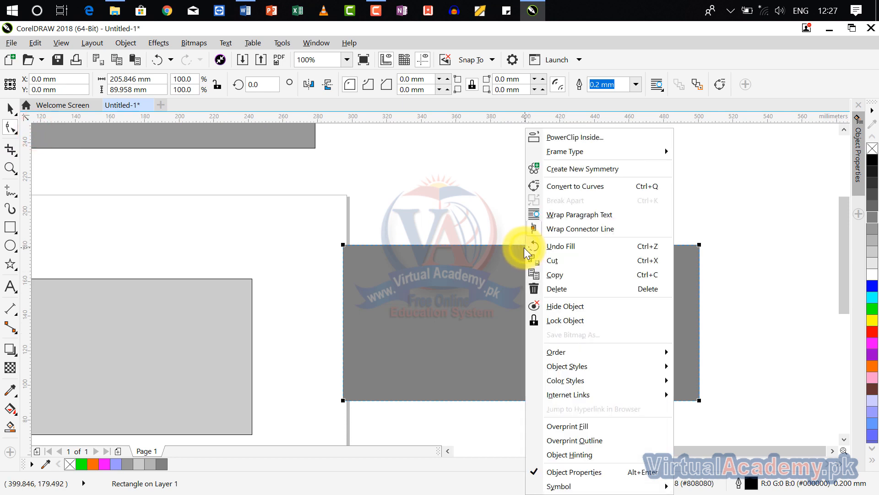
left_click(551, 186)
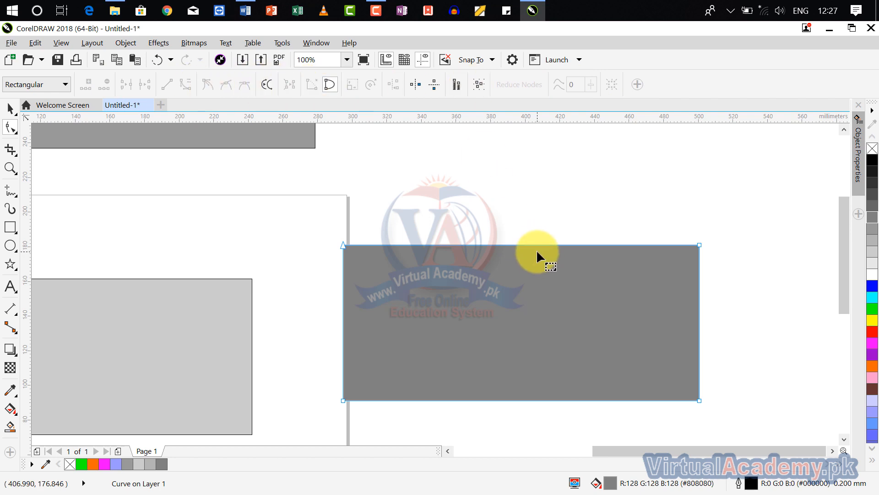
Step: Change the dark gray shape's top edge to a curved segment and bow its middle down about 54 mm
right_click(513, 244)
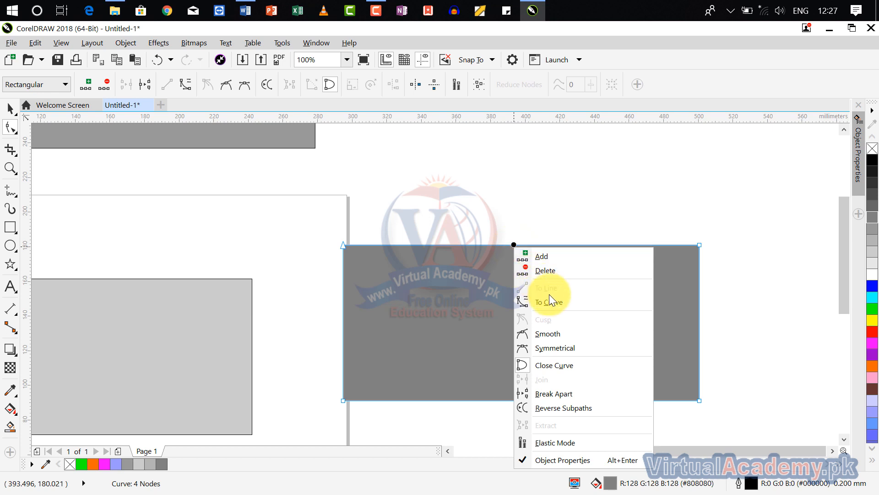
left_click(556, 303)
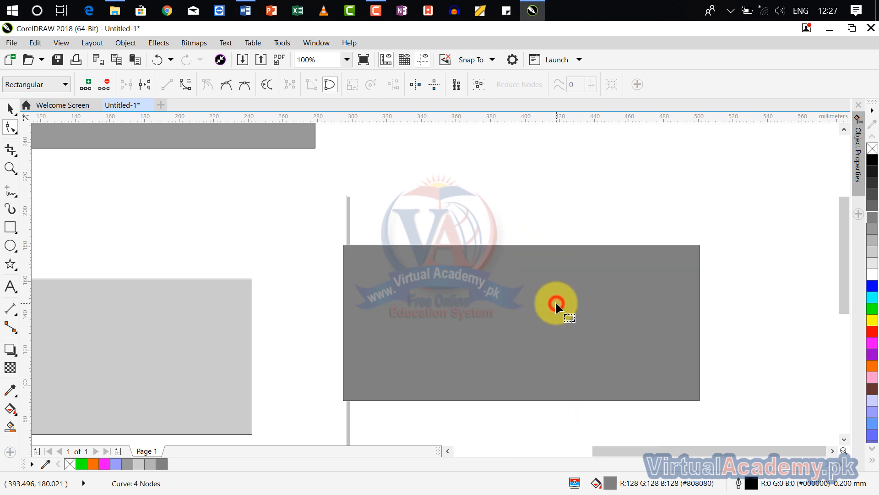
left_click_drag(515, 246, 526, 339)
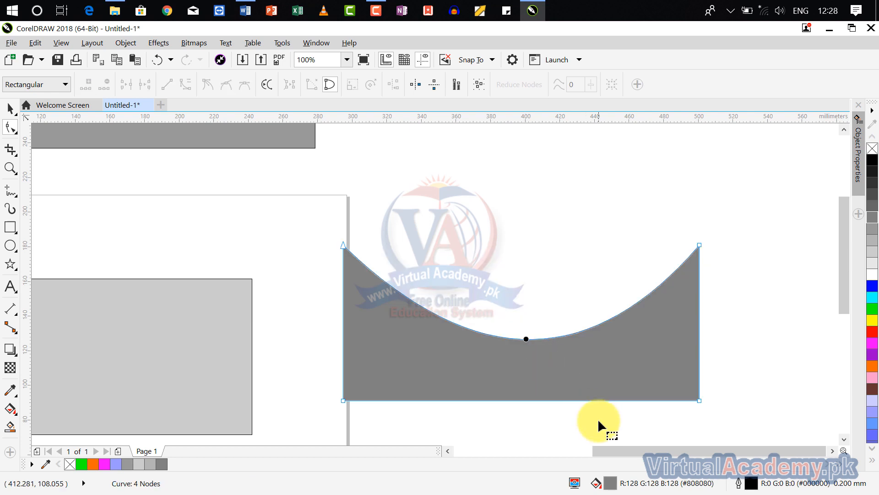
Step: Move the curved dark gray shape onto the light gray rectangle so their outlines align as an envelope
left_click(10, 108)
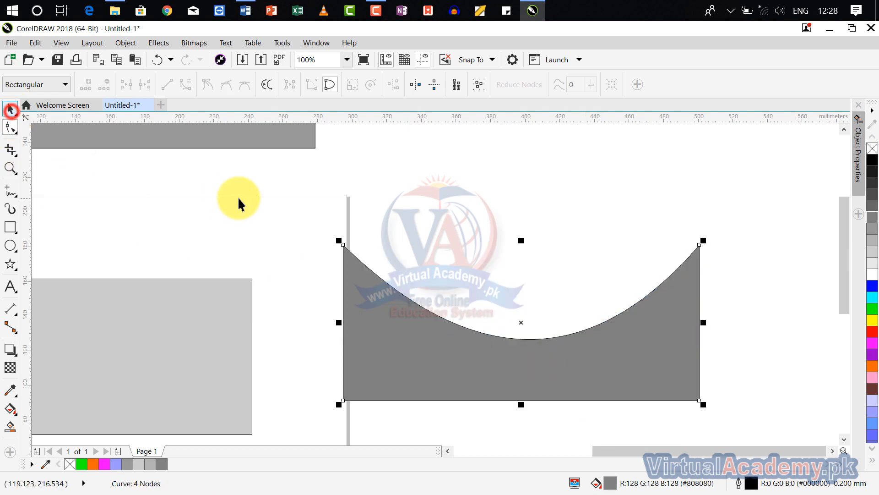
scroll(240, 200, "down", 3)
left_click_drag(315, 220, 327, 291)
scroll(253, 247, "up", 1)
scroll(323, 265, "down", 1)
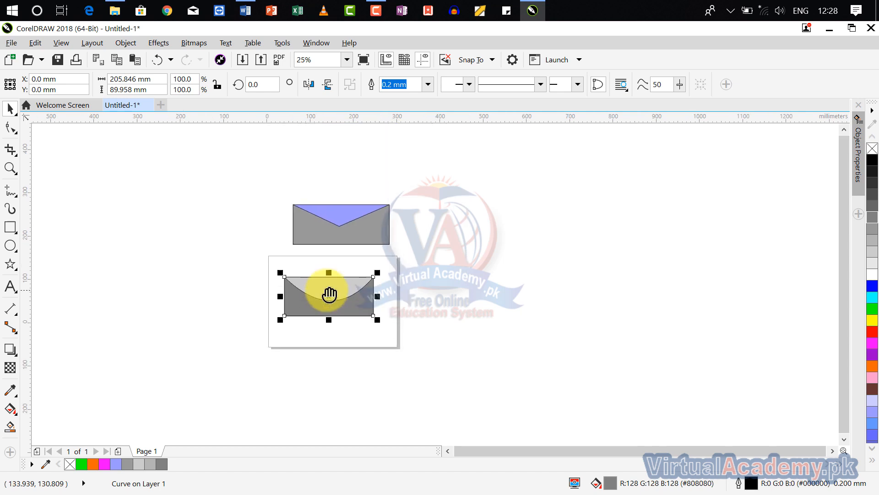
Step: Group the two parts of the curved envelope and move the group off the page, to the right of the first envelope
left_click(399, 269)
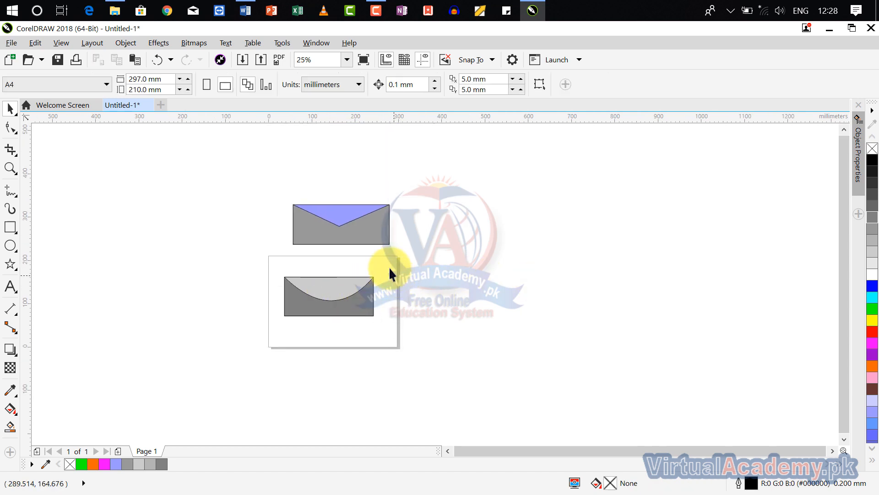
left_click_drag(285, 334, 281, 331)
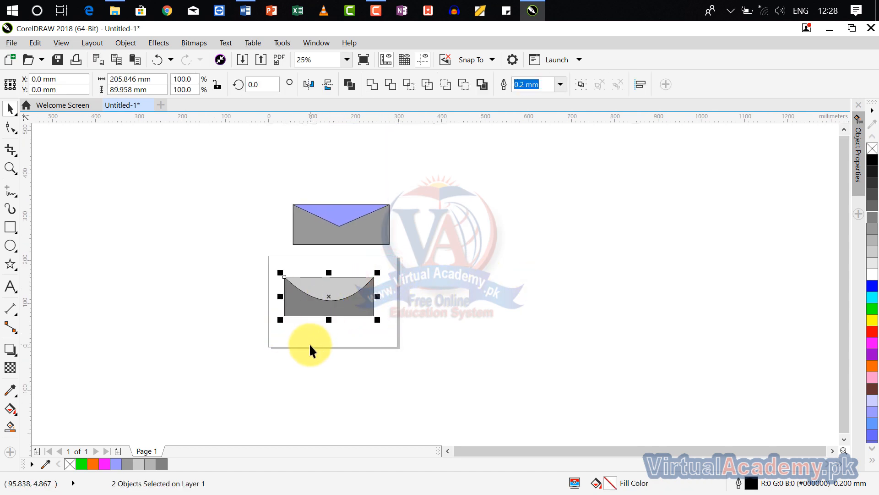
key("ctrl+g")
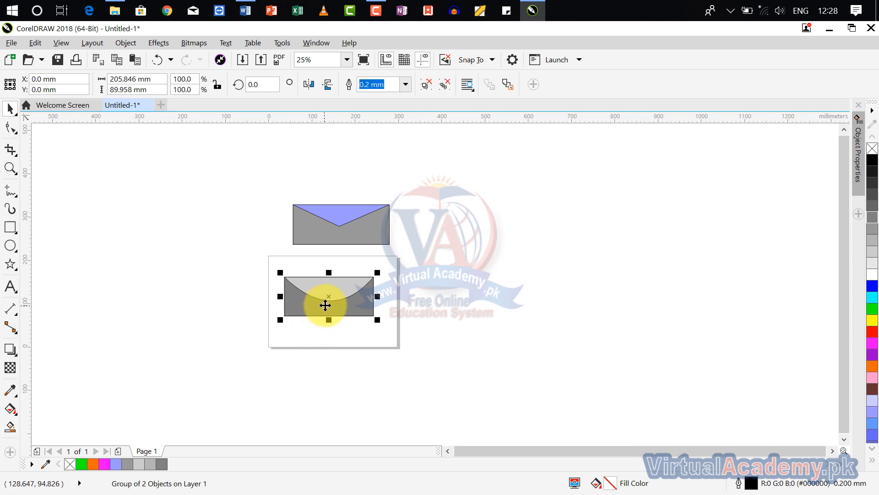
left_click_drag(328, 300, 488, 216)
Step: Draw an unfilled rectangle about 84 mm wide and 29 mm high in the upper part of the page
left_click_drag(376, 306, 437, 317)
scroll(364, 303, "up", 2)
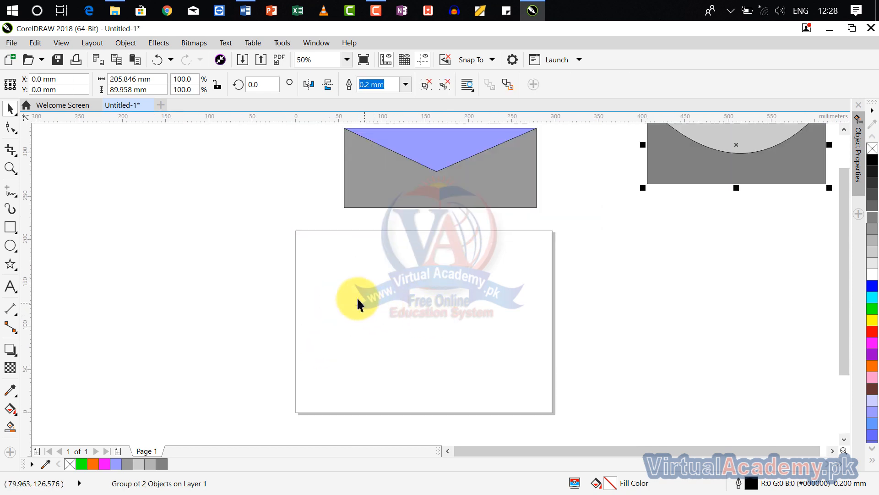
left_click(7, 227)
left_click(40, 224)
left_click_drag(351, 260, 422, 286)
scroll(367, 277, "up", 2)
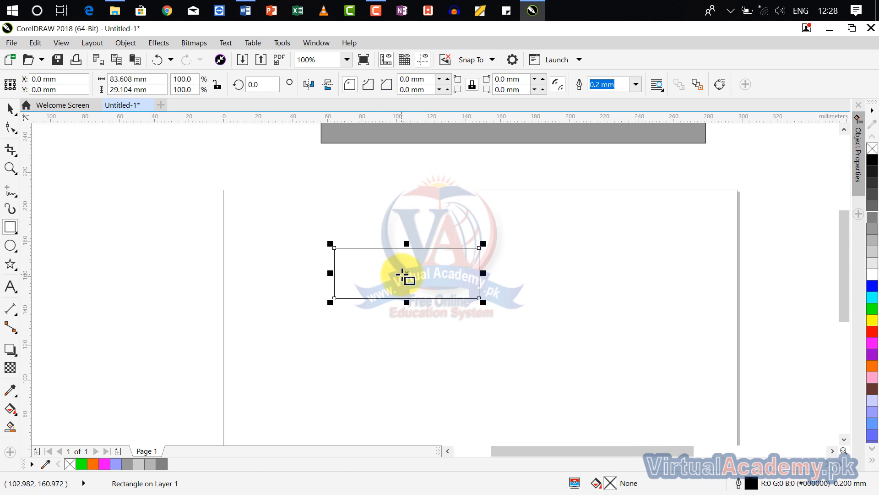
Step: Skew the rectangle's top edge to the right, making a parallelogram about 110 mm wide overall
scroll(403, 276, "up", 2)
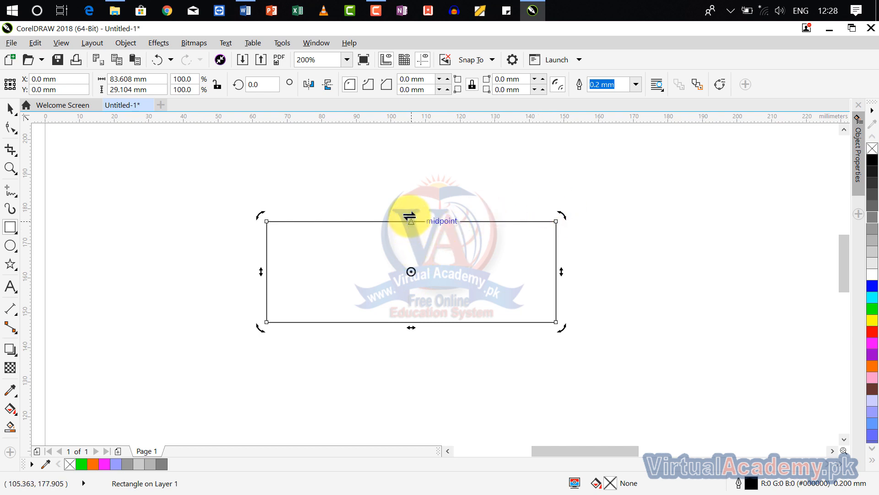
left_click_drag(409, 217, 506, 233)
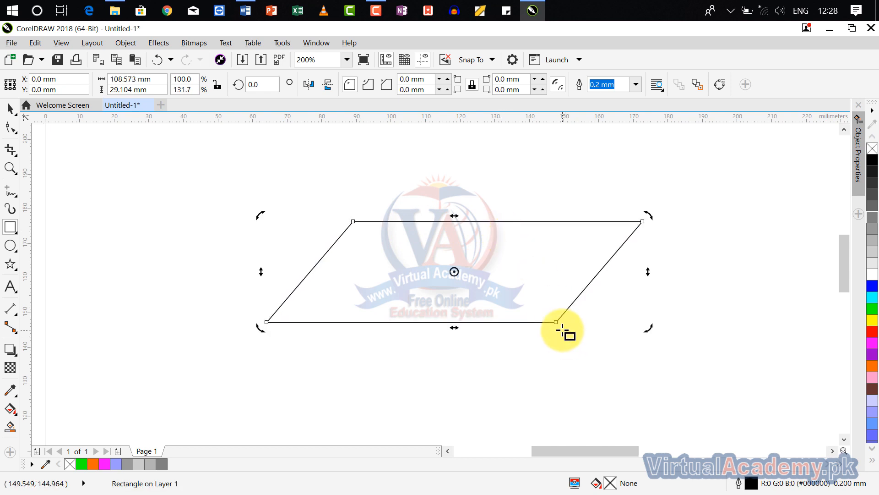
left_click_drag(562, 330, 526, 341)
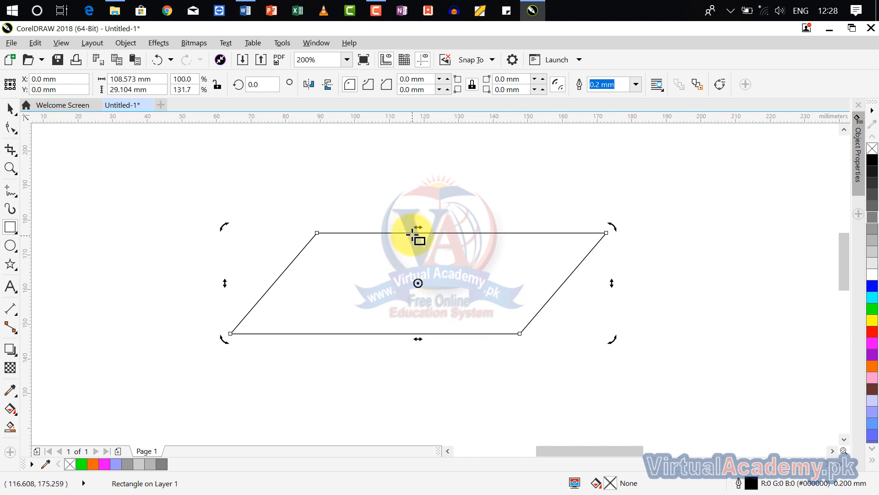
left_click_drag(415, 230, 420, 231)
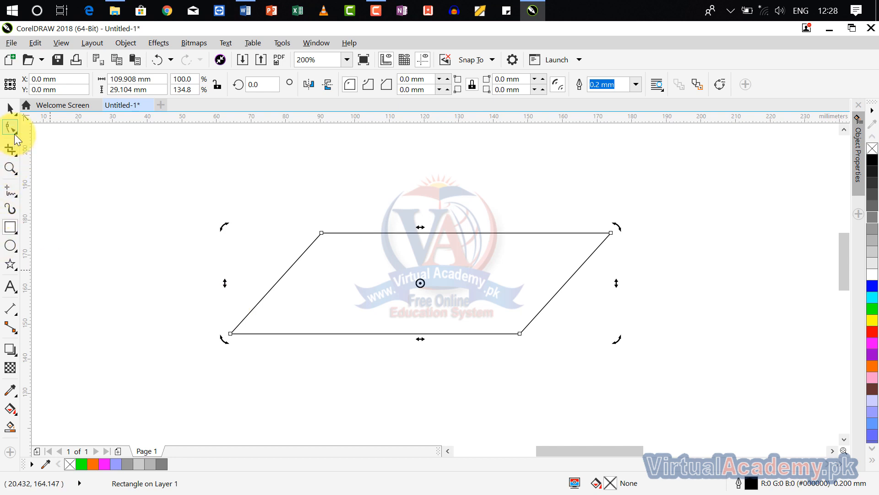
Step: Reflect a copy of the parallelogram across its bottom edge using Free Transform's free angle reflection
left_click(15, 134)
left_click(12, 112)
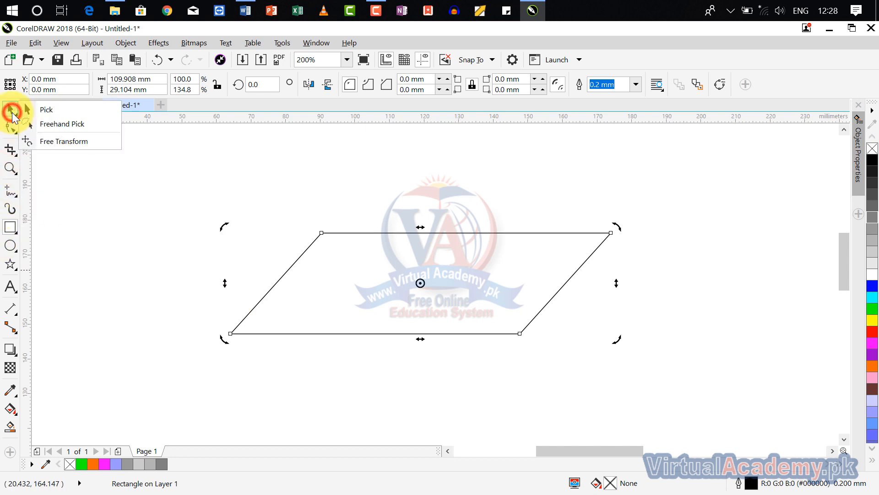
left_click(75, 140)
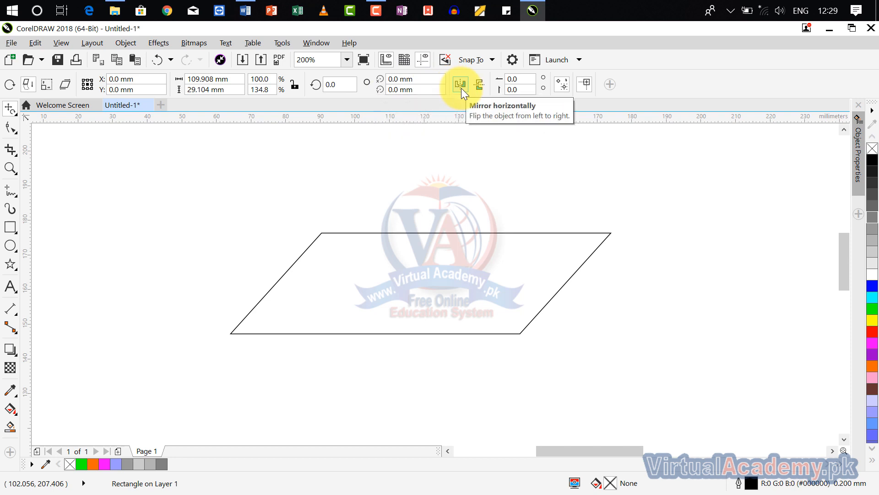
left_click(33, 83)
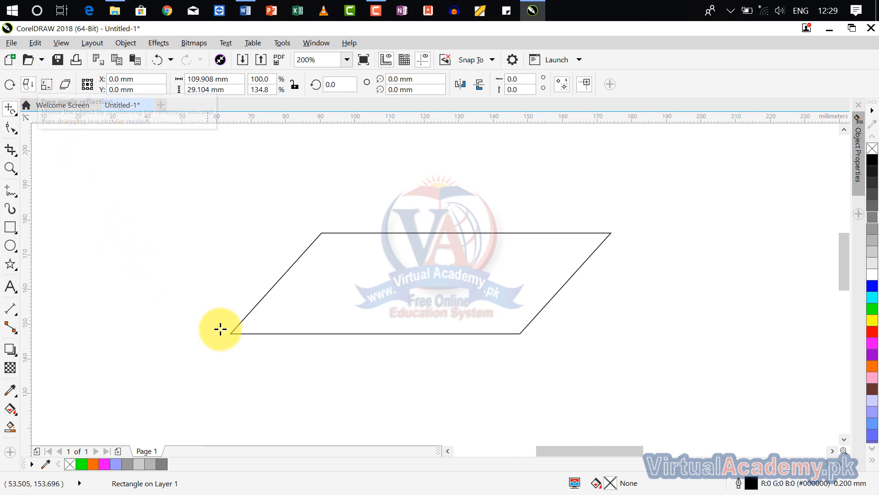
left_click_drag(236, 334, 516, 330)
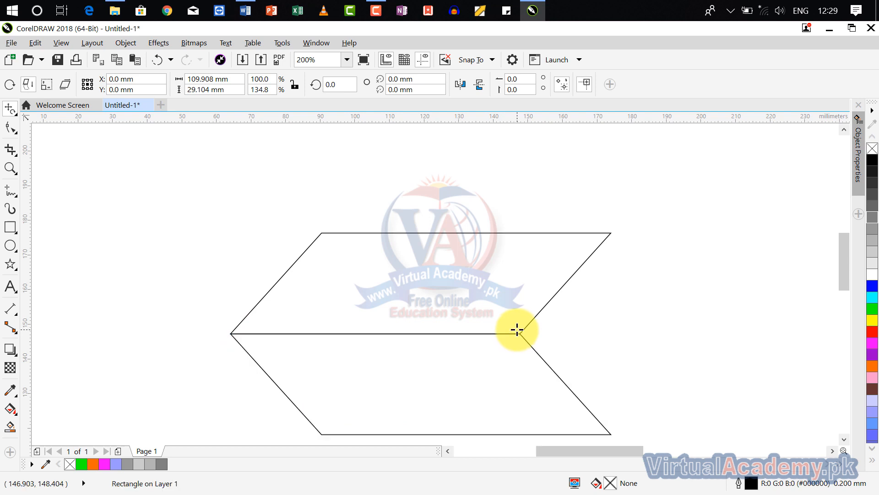
Step: Reflect each new copy across its own bottom edge four more times to build a zigzag stack of six parallelograms down the page
scroll(509, 298, "down", 2)
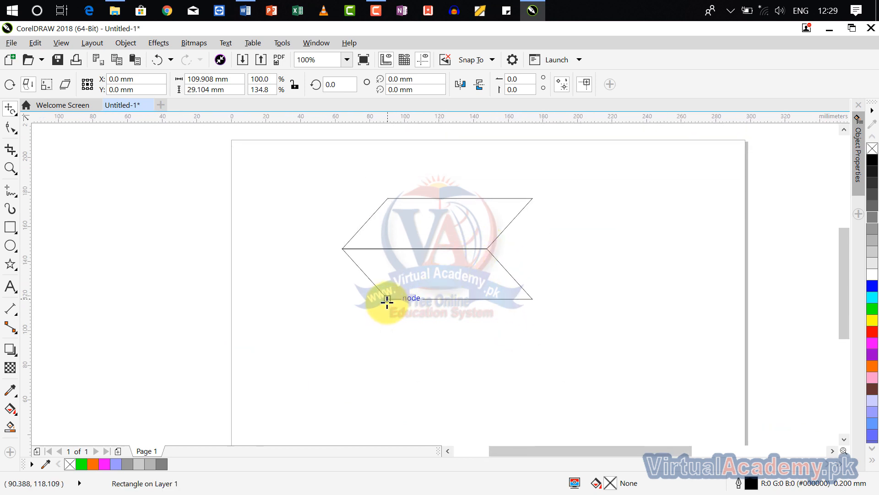
left_click_drag(388, 301, 531, 257)
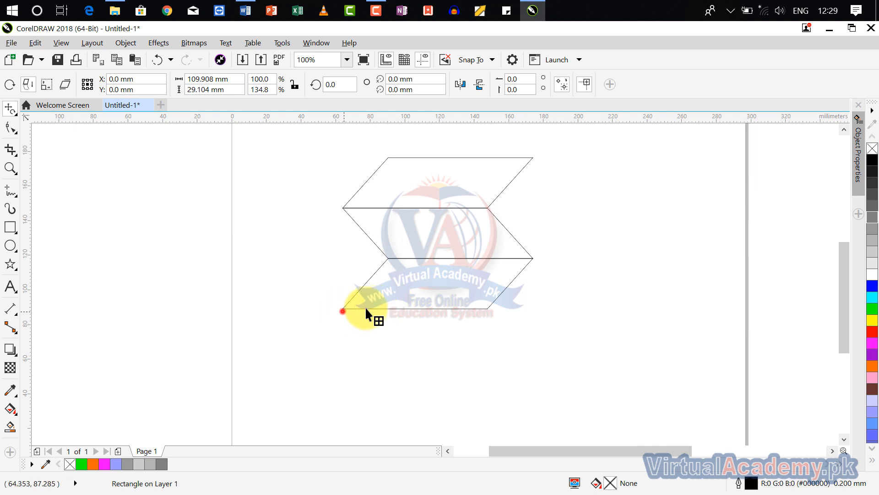
left_click_drag(365, 308, 488, 309)
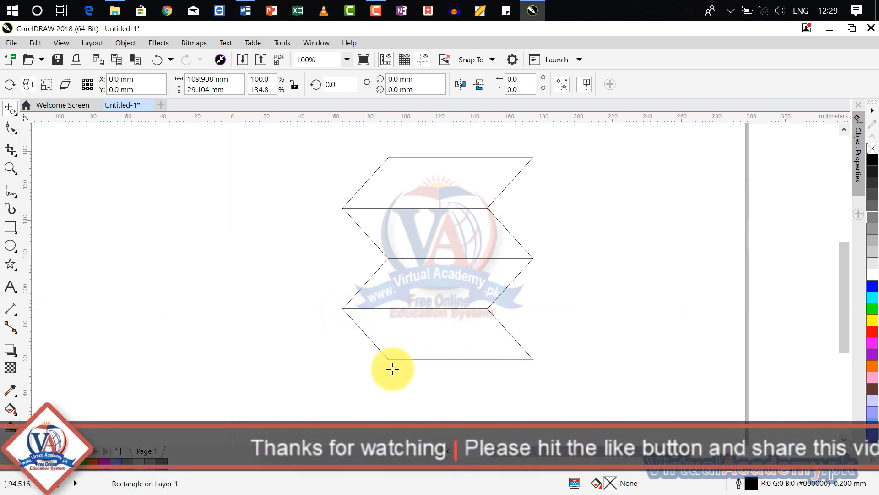
left_click_drag(386, 359, 495, 261)
mouse_move(304, 307)
left_mouse_down()
mouse_move(450, 311)
mouse_move(518, 494)
left_mouse_up()
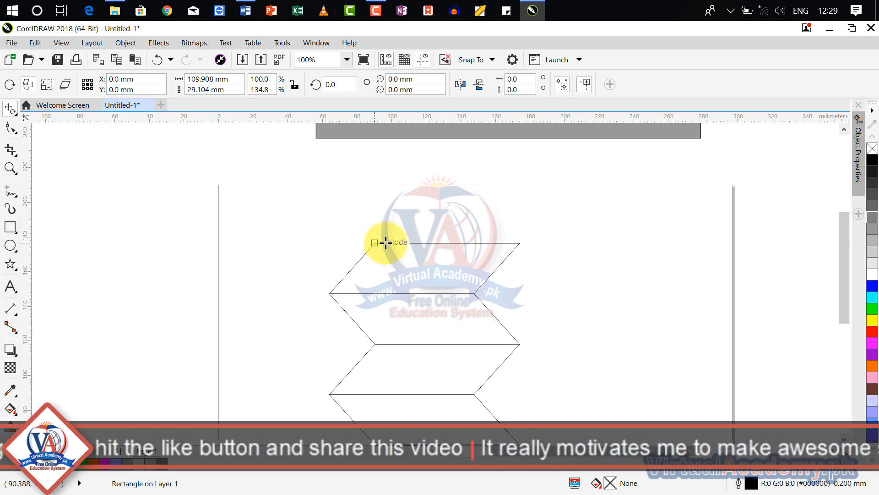
scroll(455, 252, "down", 2)
scroll(457, 291, "up", 1)
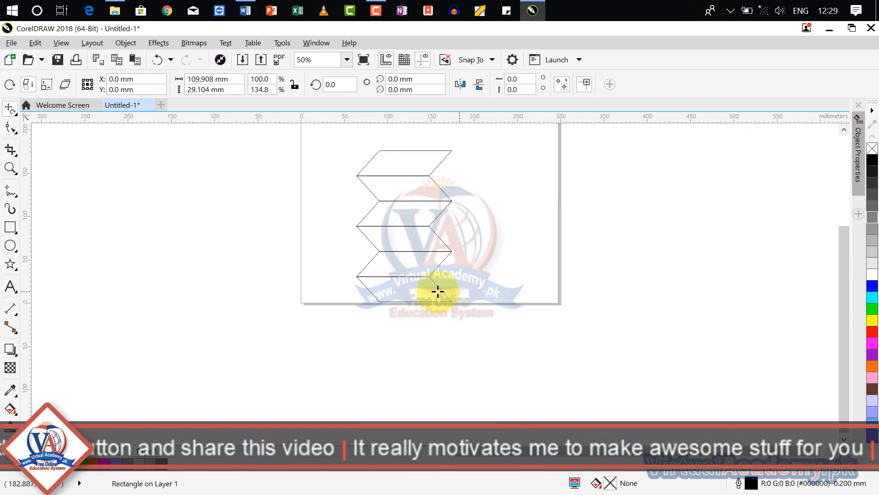
left_click_drag(419, 340, 384, 409)
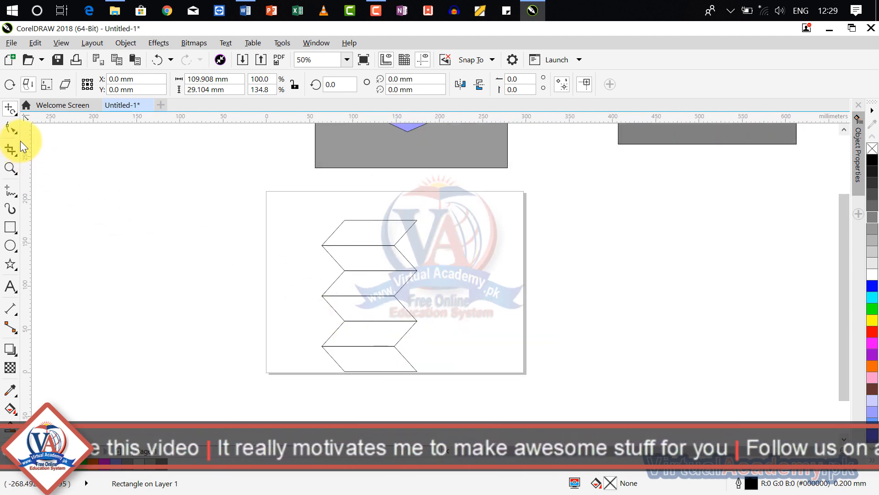
Step: Fill the second, fourth and sixth parallelograms from the top with pink (#FF99CC)
left_click(10, 109)
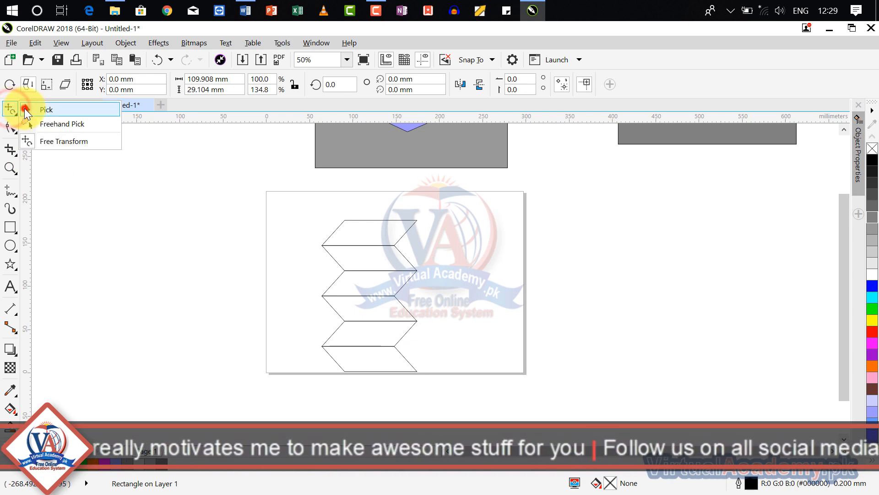
left_click(43, 108)
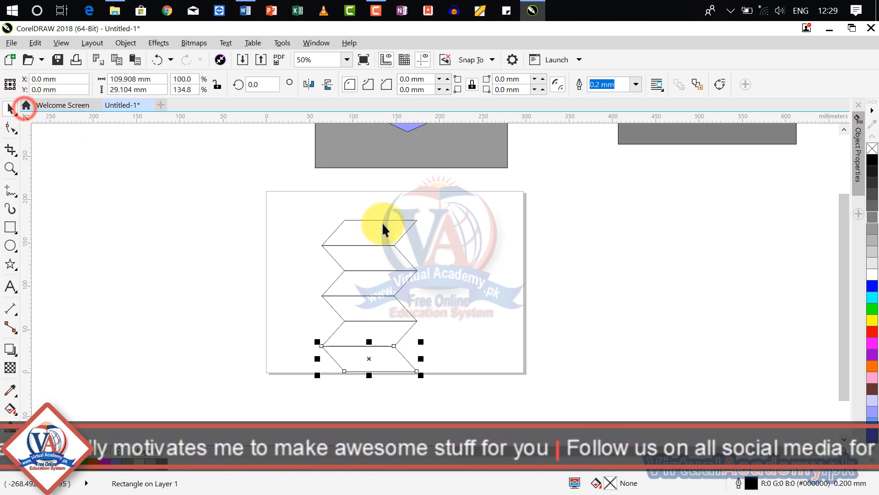
left_click(872, 380)
left_click(388, 309)
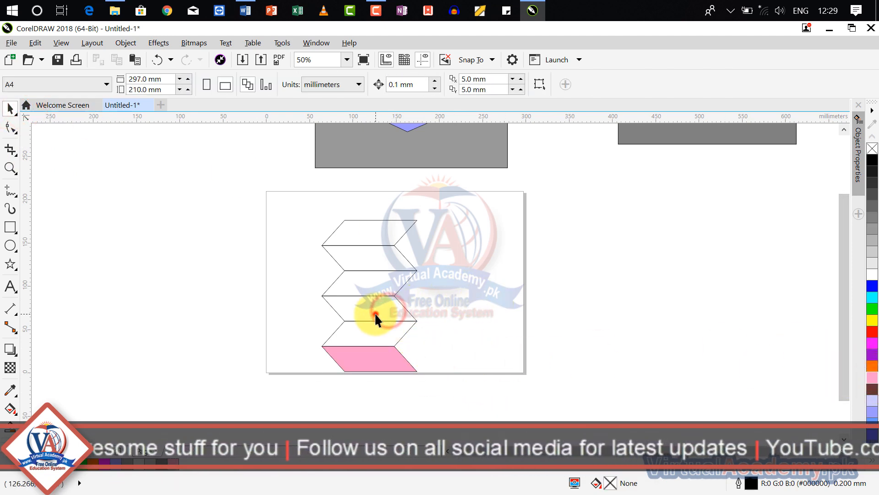
left_click(405, 306)
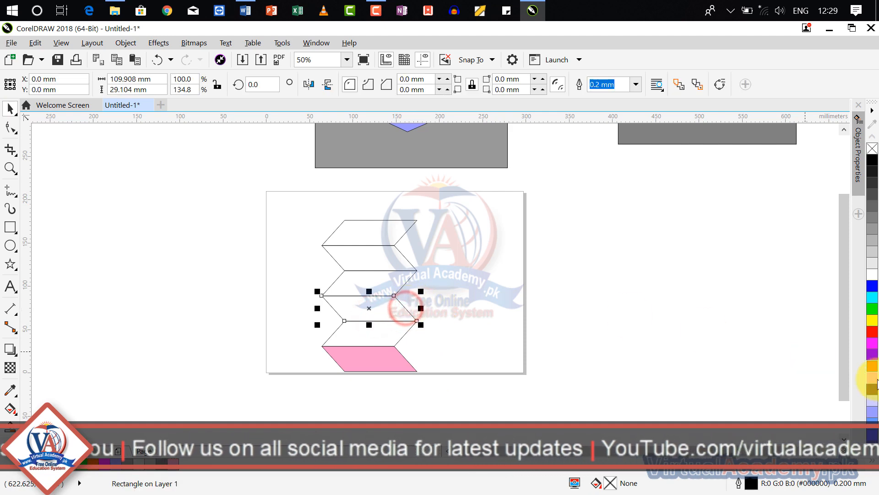
left_click(871, 353)
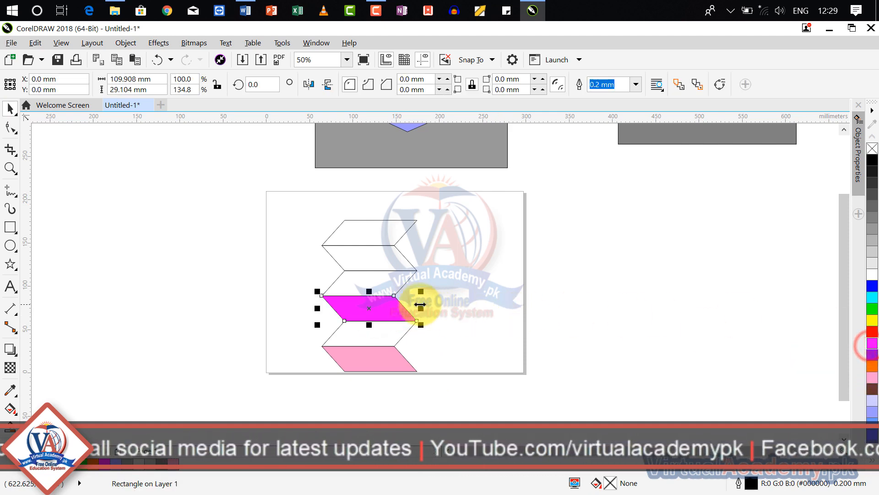
left_click(871, 366)
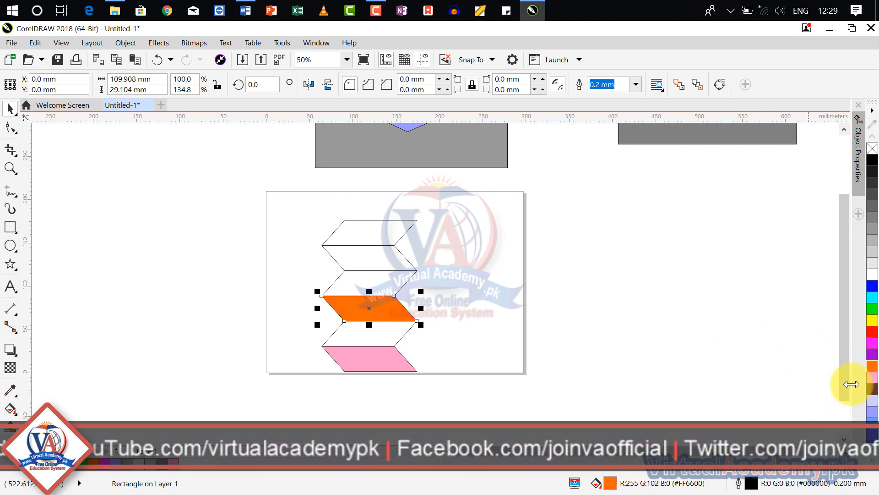
left_click(873, 379)
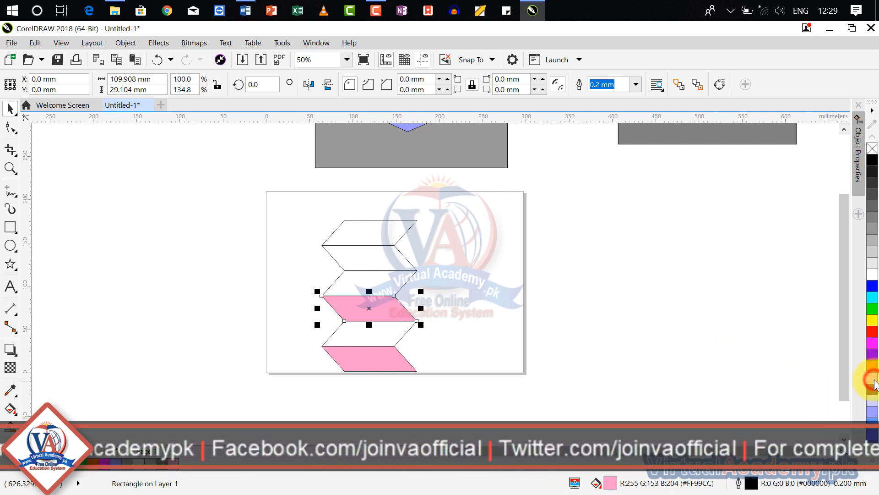
left_click(408, 262)
left_click(408, 261)
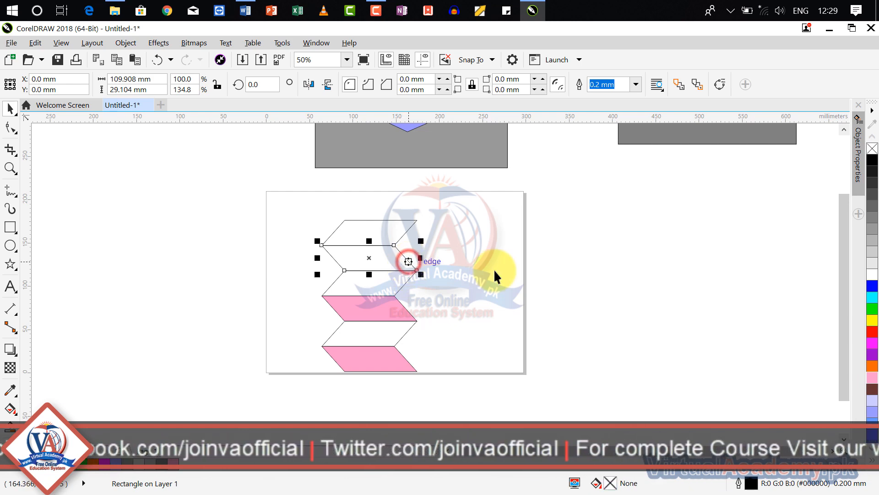
left_click(873, 380)
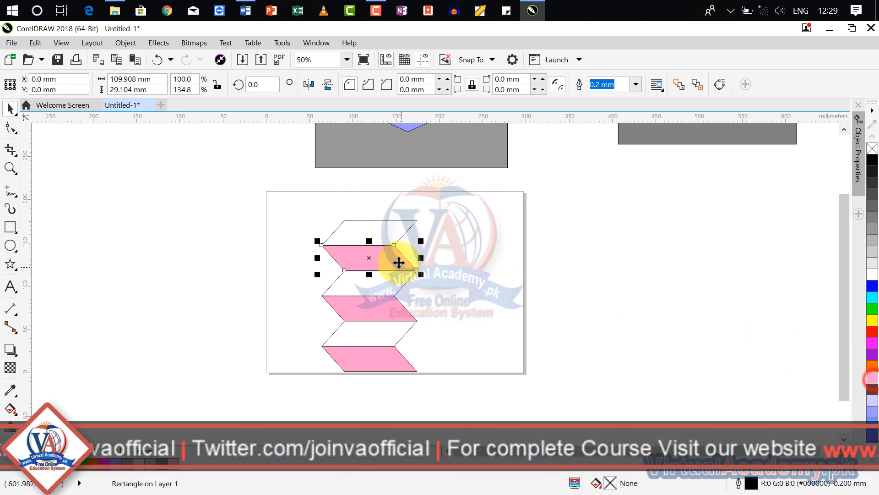
Step: Fill the first, third and fifth parallelograms from the top with red (#FF0000) and clear the selection
left_click(403, 235)
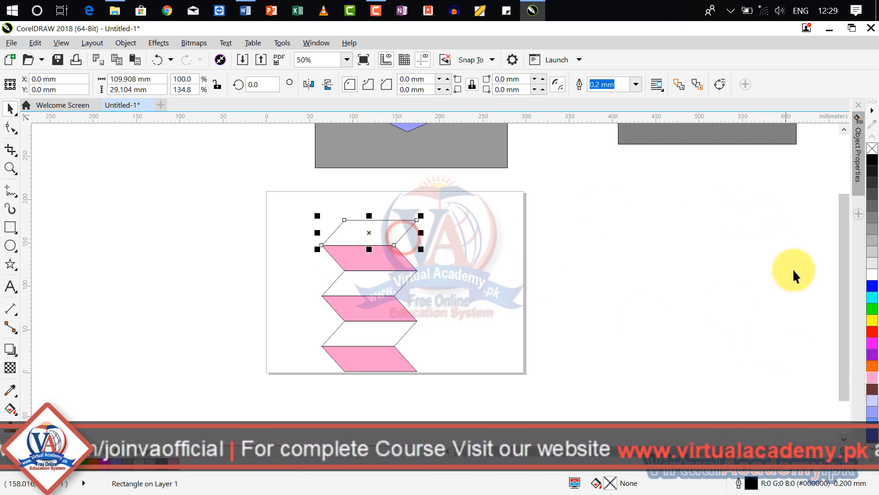
left_click(872, 330)
left_click(403, 286)
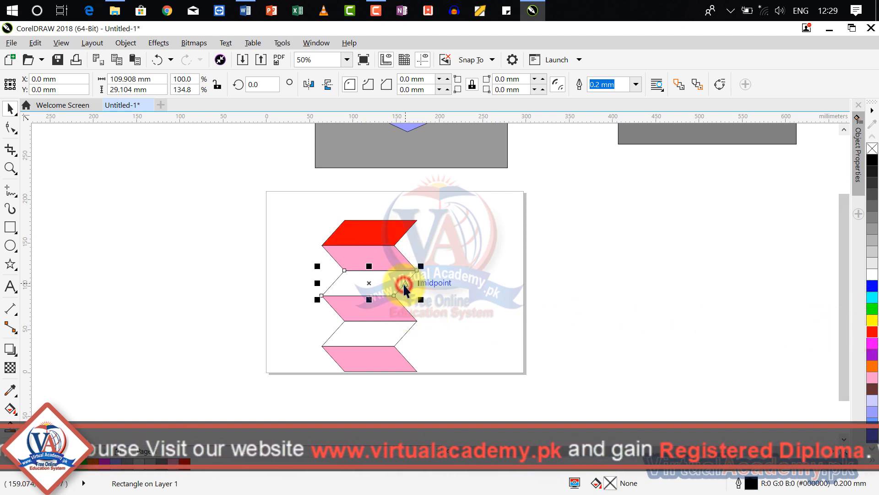
left_click(872, 331)
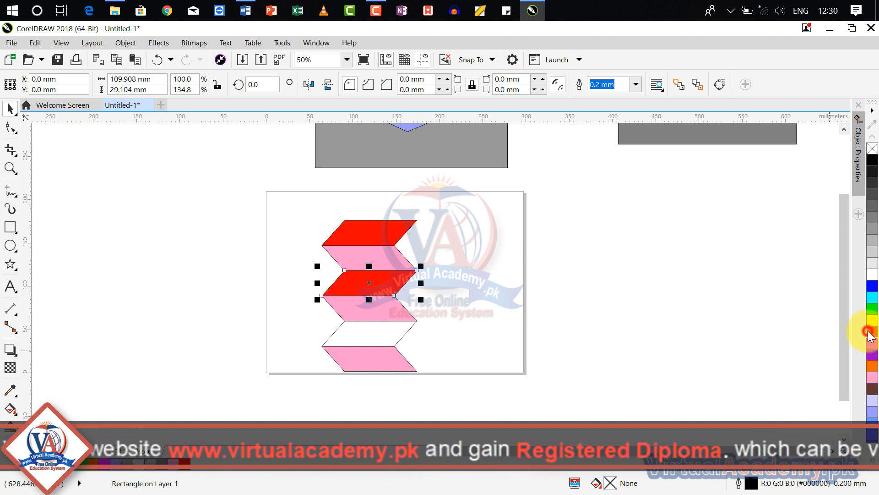
left_click(408, 331)
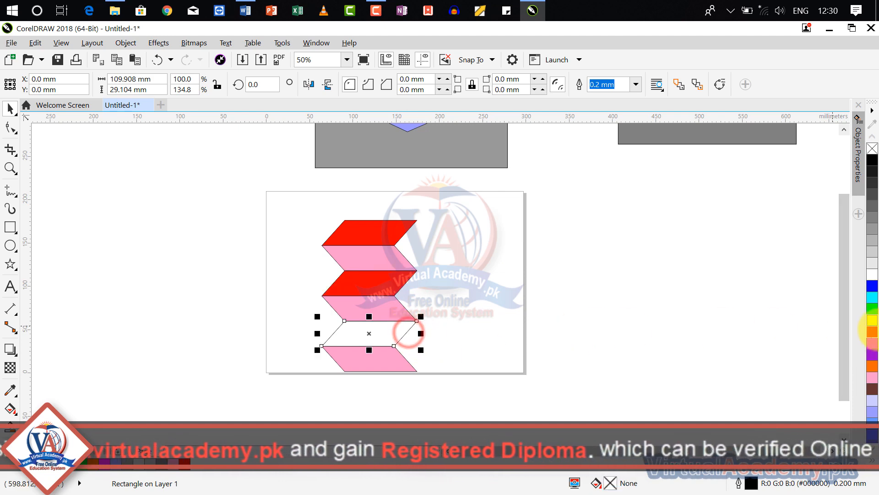
left_click(872, 331)
scroll(406, 318, "up", 3)
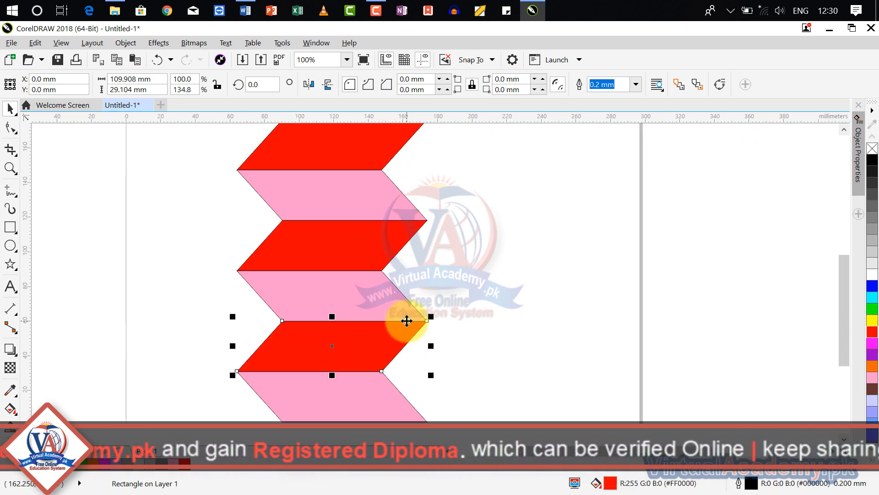
left_click(458, 283)
scroll(458, 284, "down", 3)
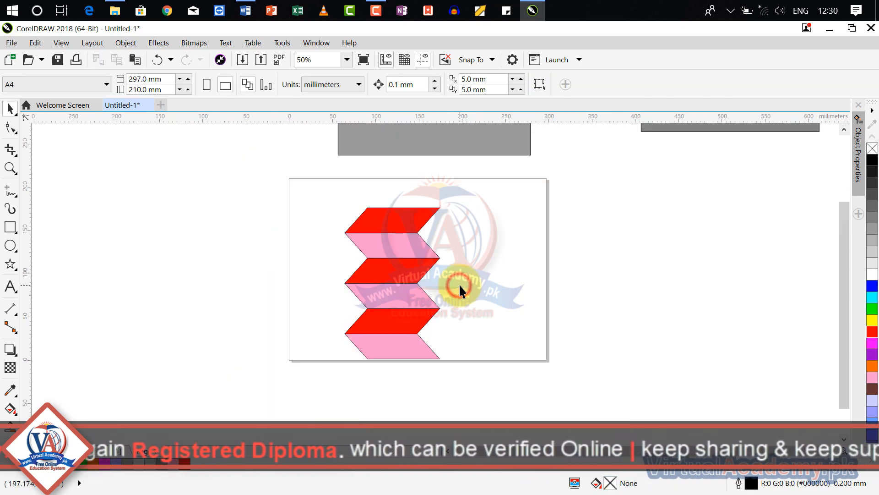
Step: Select all six red and pink parallelograms and group them
left_click_drag(437, 222, 318, 408)
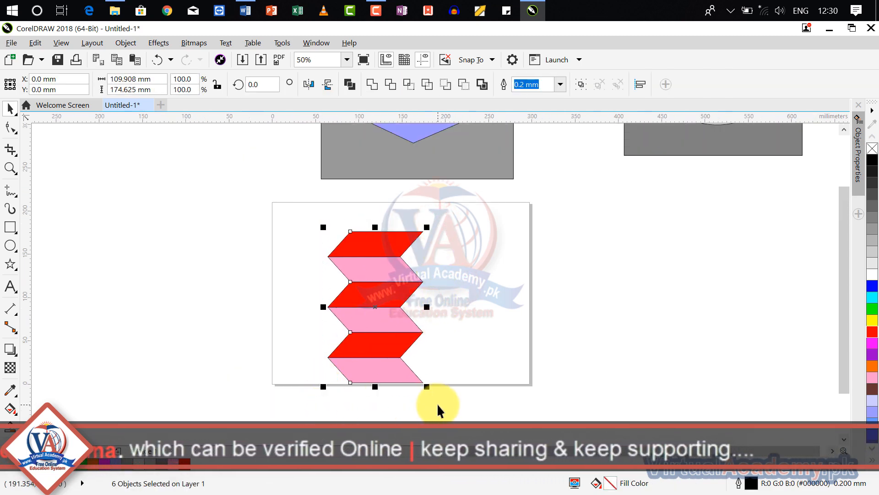
key("ctrl+f")
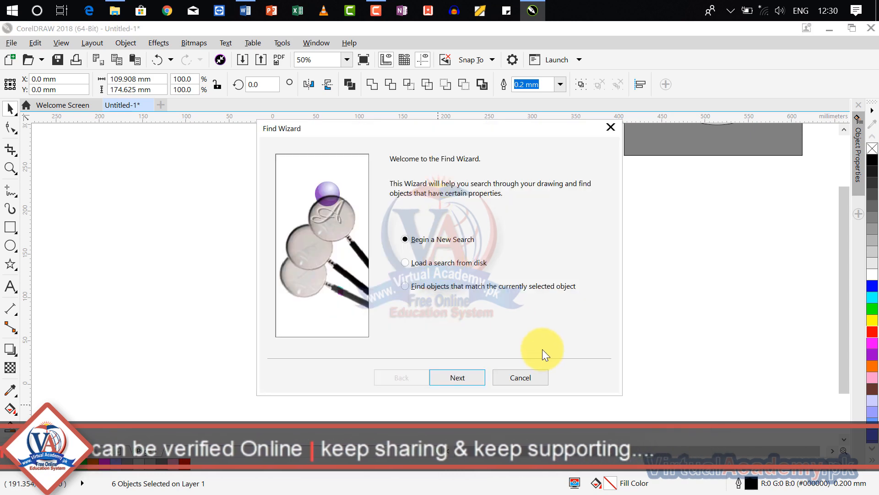
left_click(525, 380)
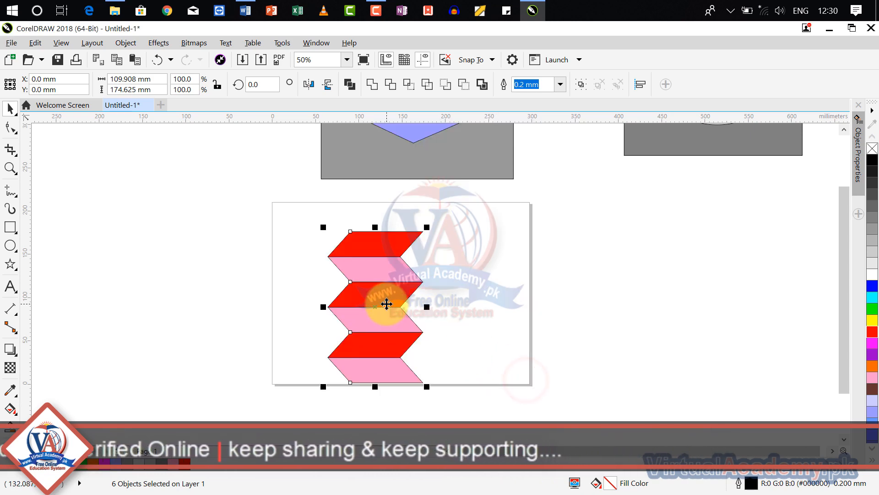
key("ctrl+g")
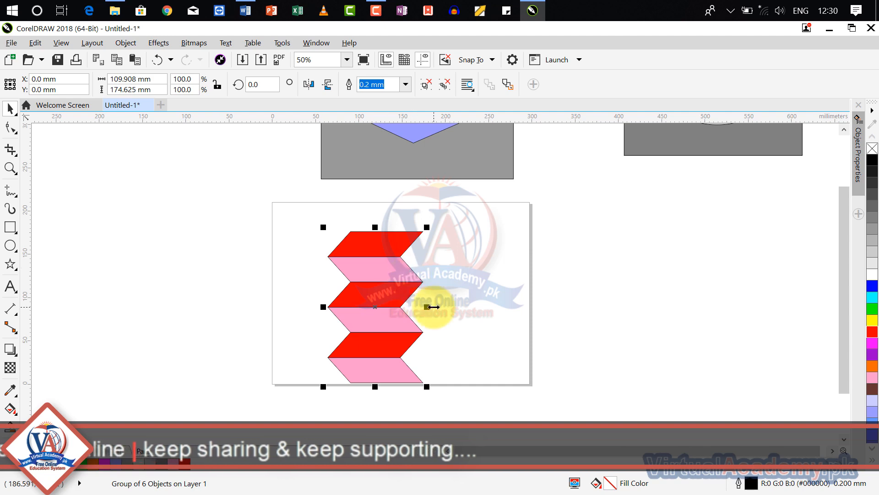
Step: Mirror the grouped stack vertically and horizontally, and mirror it vertically once more
left_click(328, 85)
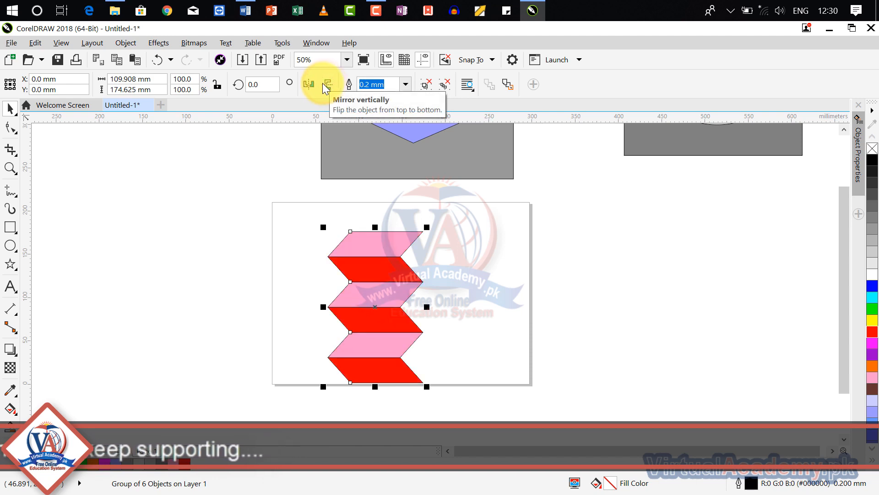
left_click(316, 86)
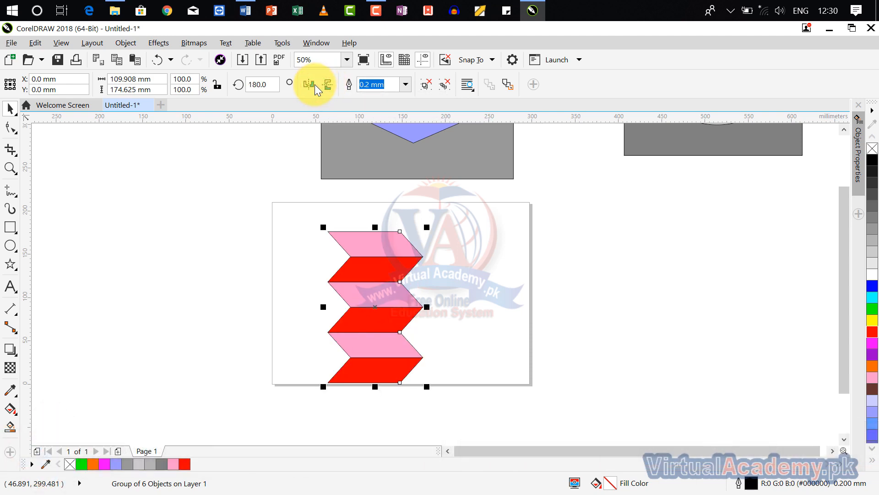
left_click(329, 87)
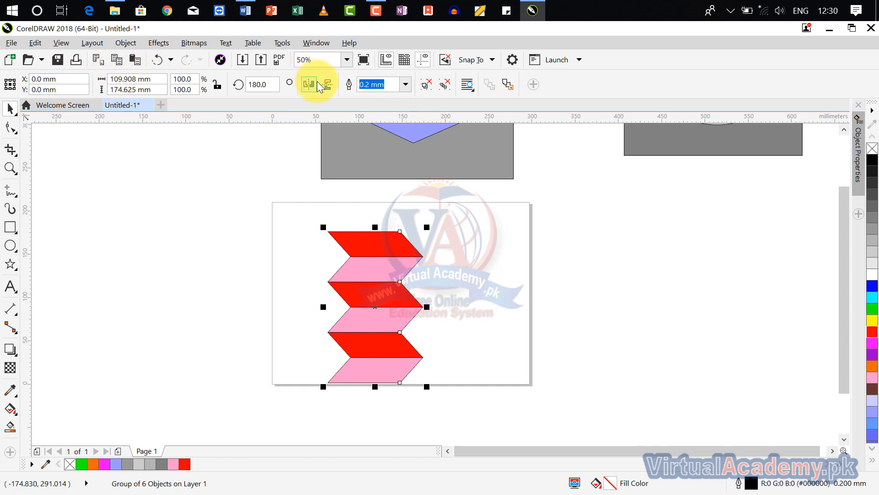
Step: Reflect a copy of the grouped stack across a nearly vertical axis along its right-hand corners using free angle reflection
left_click(13, 124)
mouse_move(14, 112)
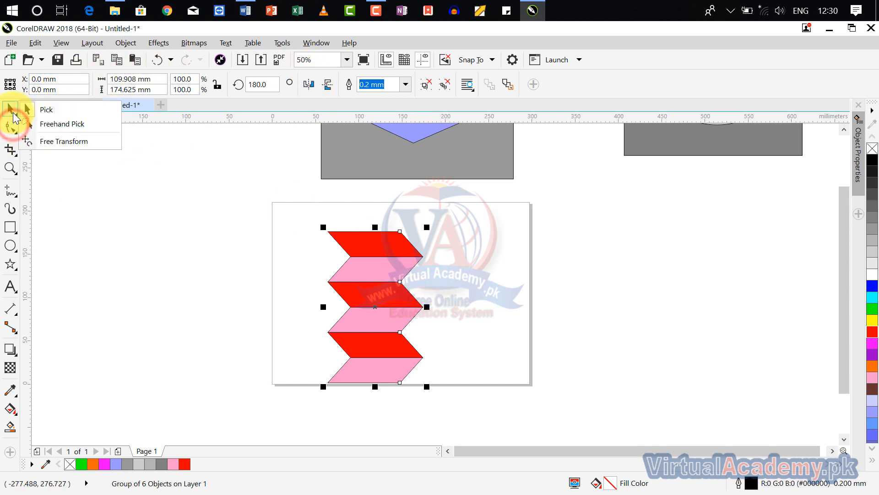
left_click(46, 141)
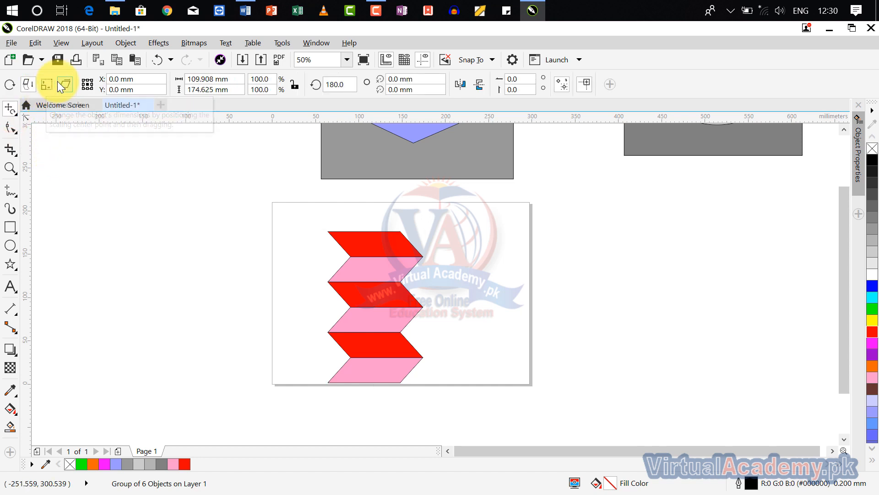
left_click(29, 86)
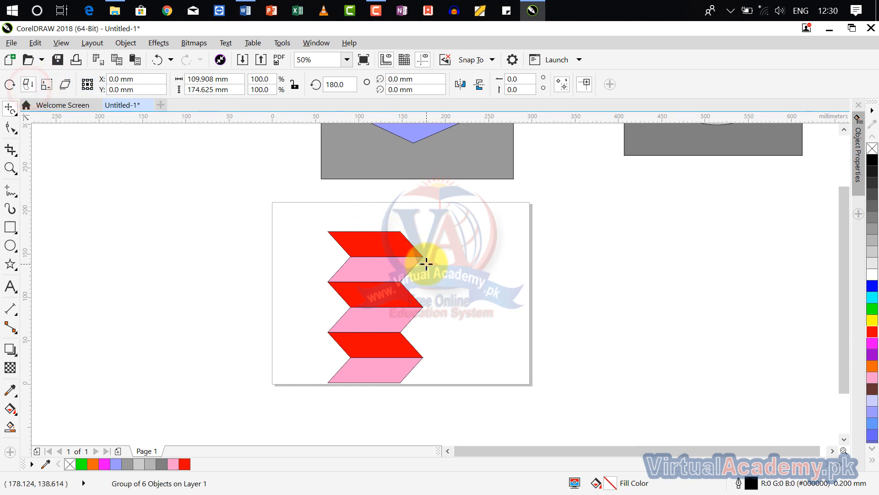
left_click_drag(424, 254, 419, 356)
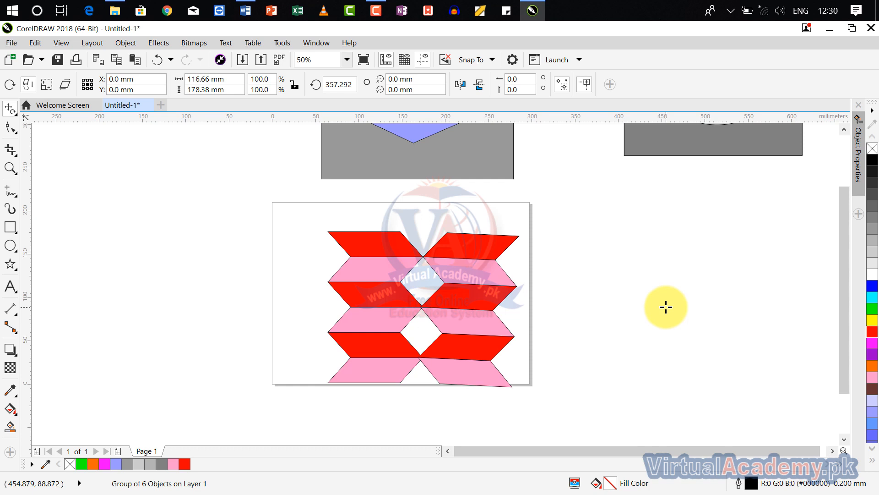
Step: Review the two envelopes beside the zigzag design and return to the Shape tool with nothing selected
scroll(632, 287, "down", 2)
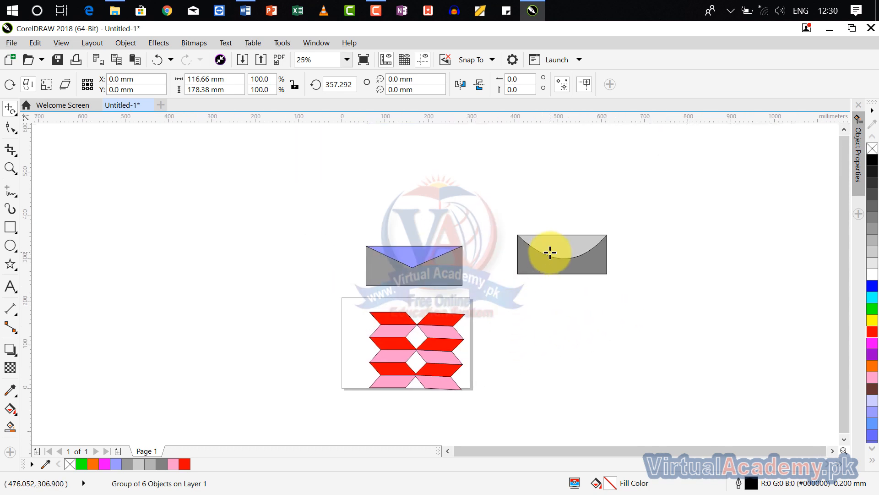
scroll(549, 251, "up", 2)
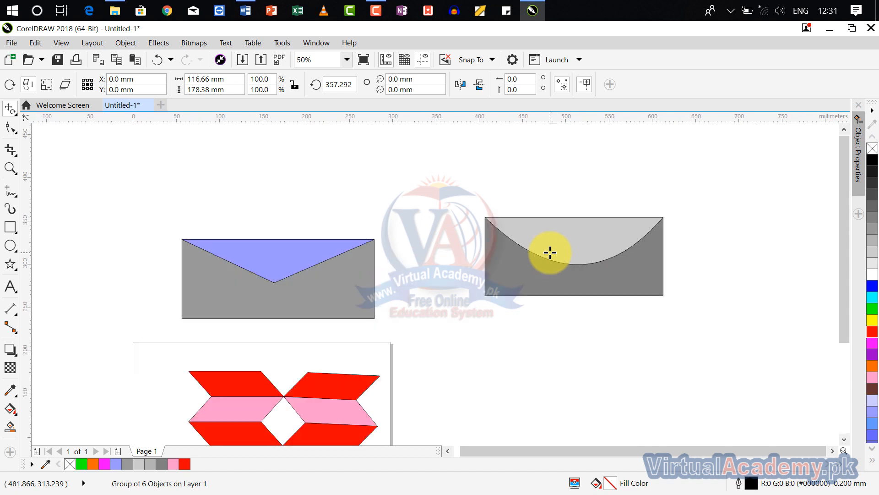
left_click(14, 133)
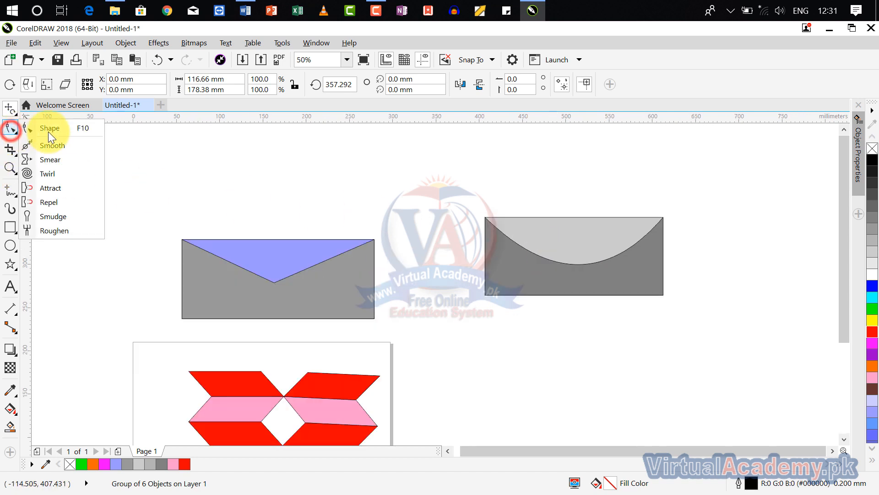
left_click(77, 134)
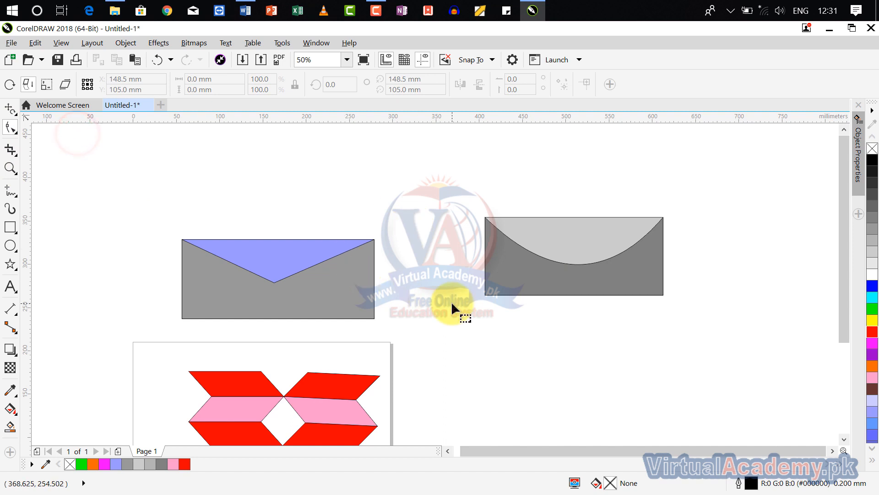